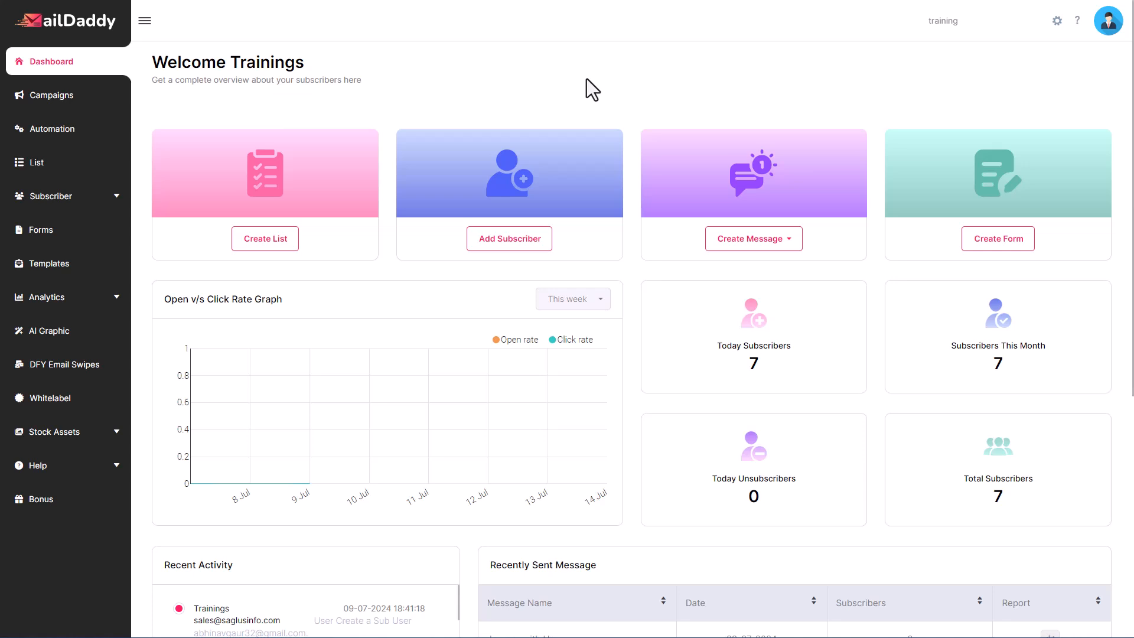
Open the account profile settings and enter the user's first and last name
click(1057, 24)
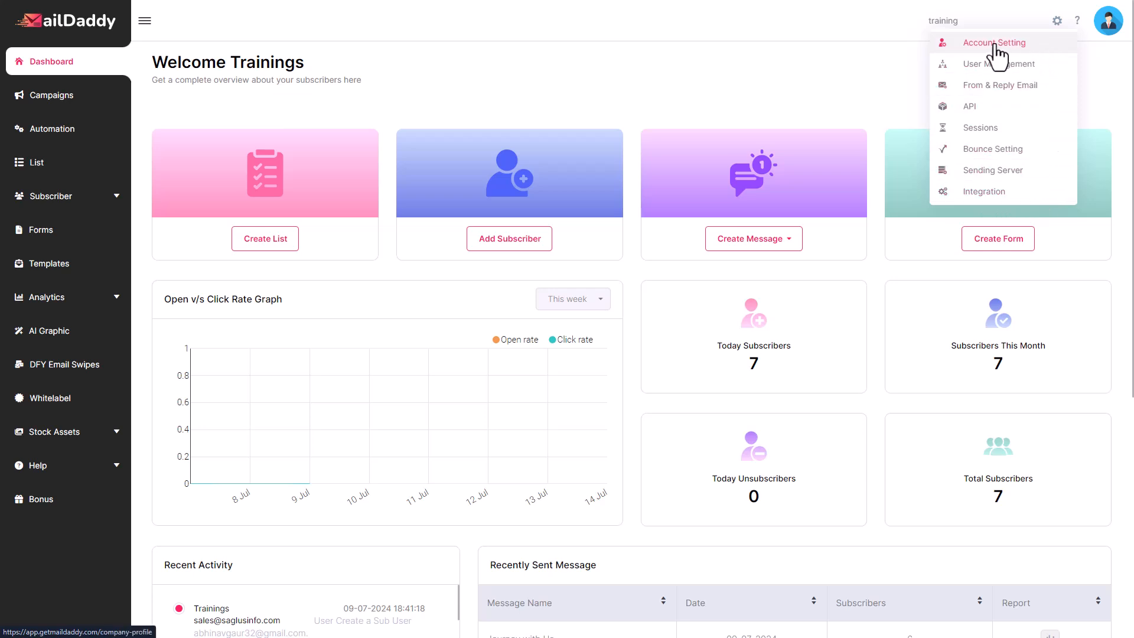
click(1037, 51)
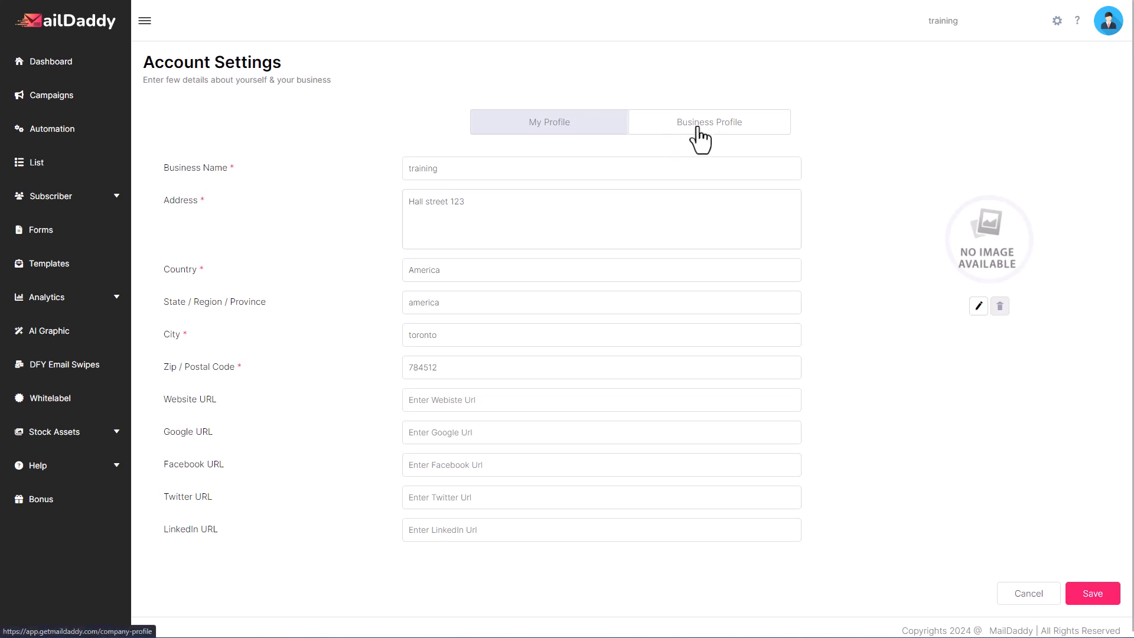
click(549, 122)
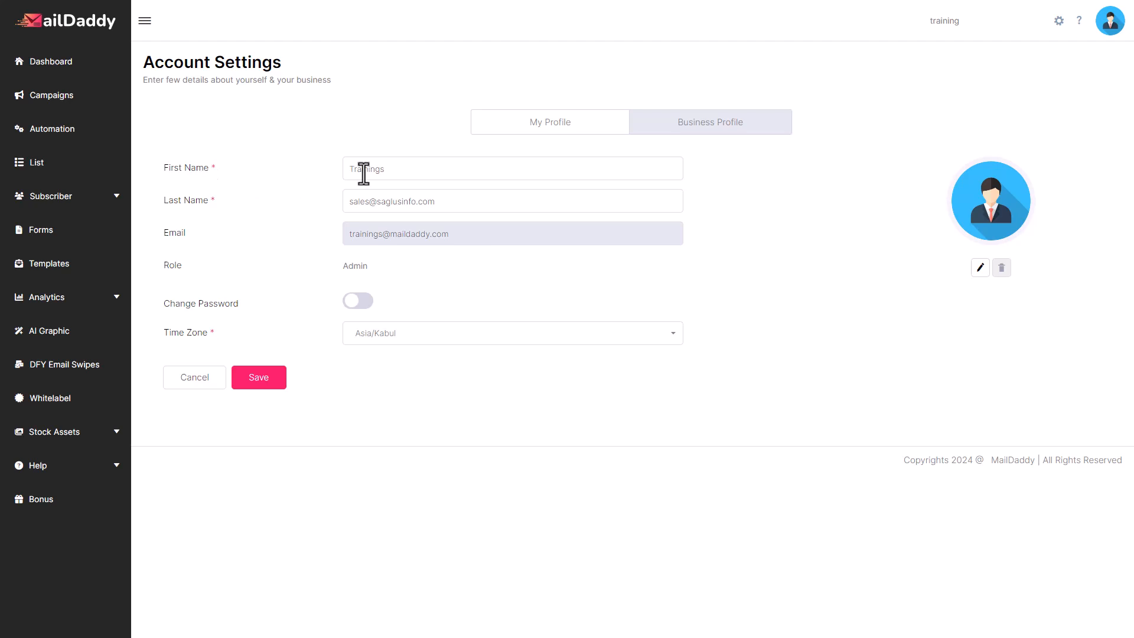
double_click(387, 173)
triple_click(455, 202)
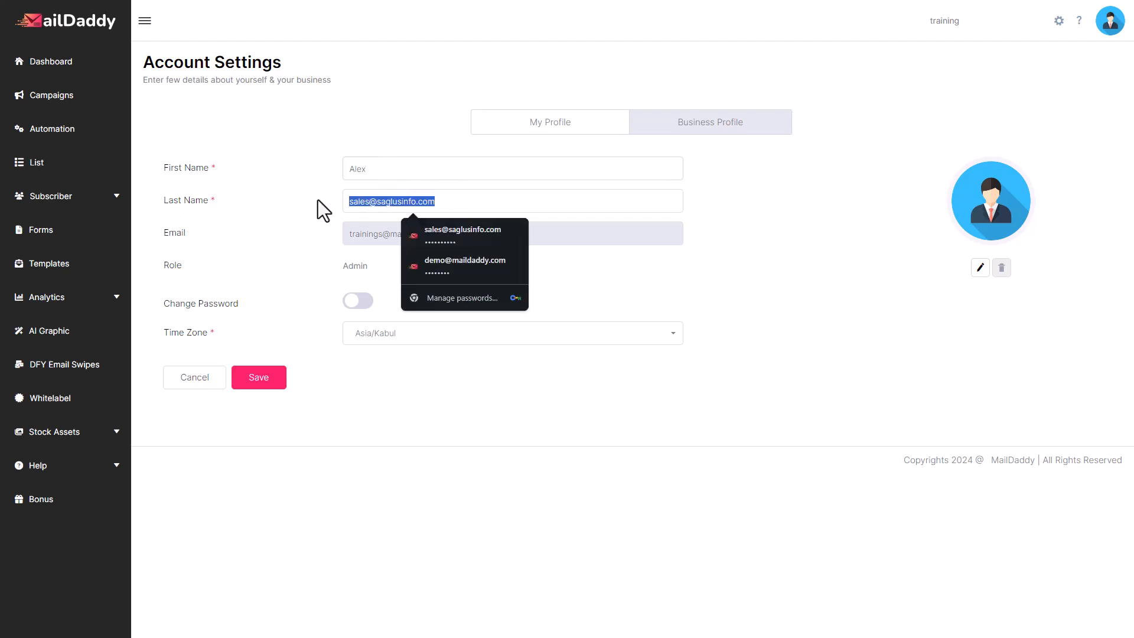
key(BackSpace)
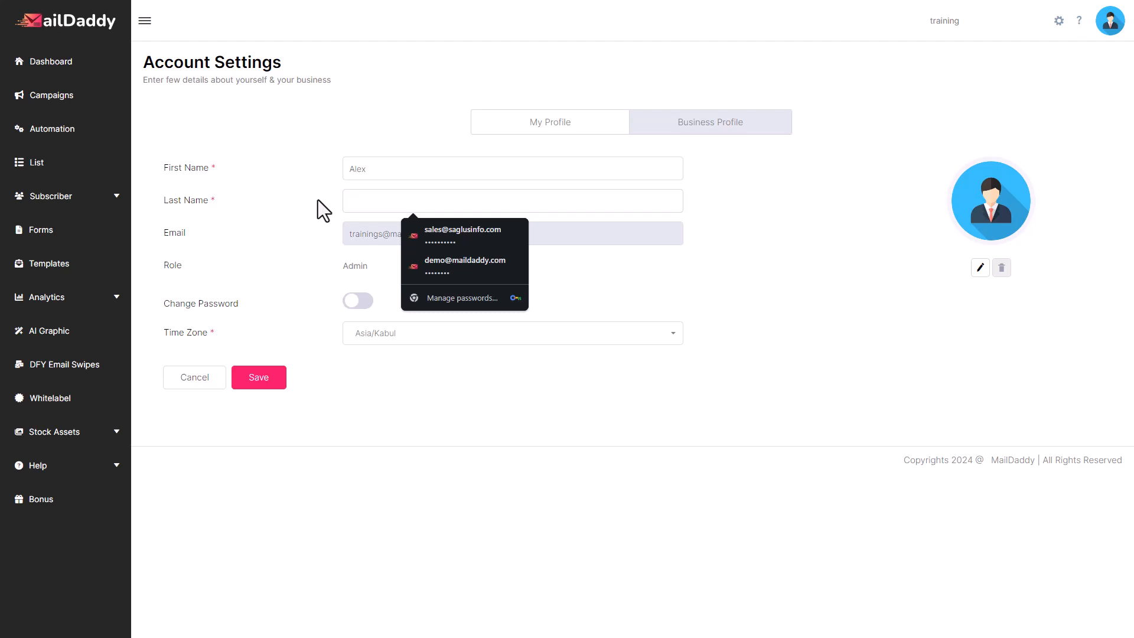
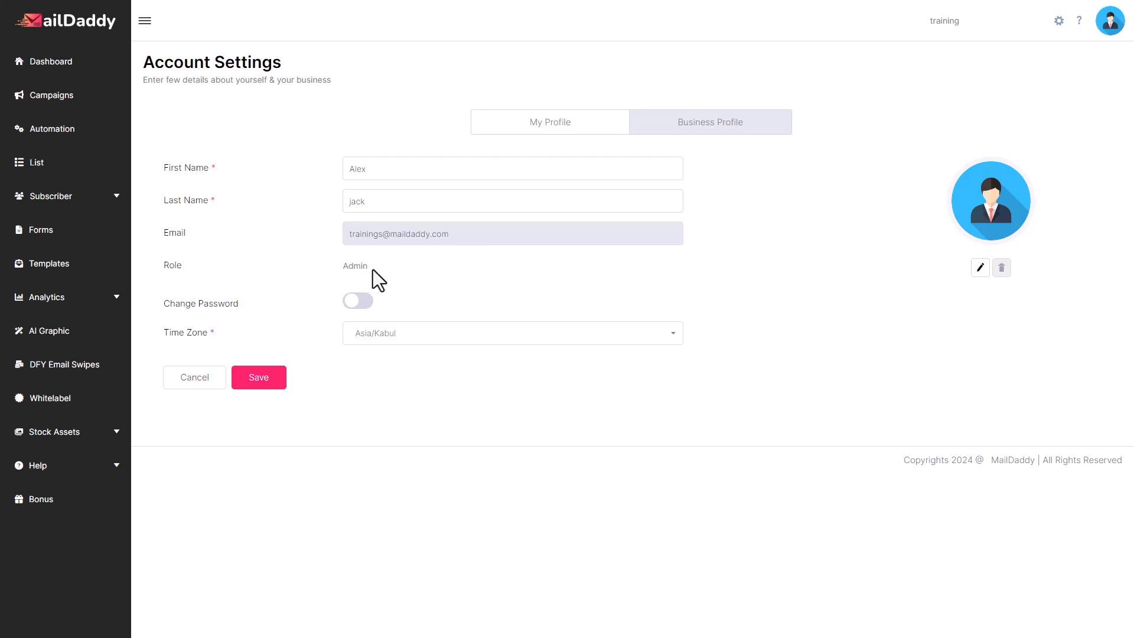
Enable the Change Password option and look through the Time Zone list
click(352, 301)
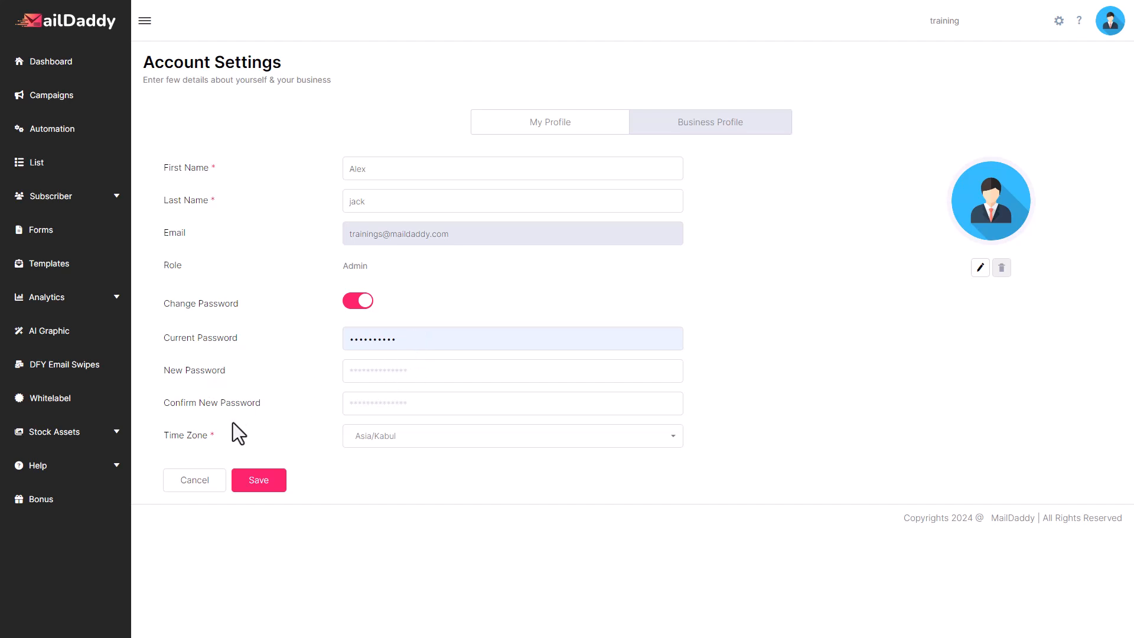
click(405, 438)
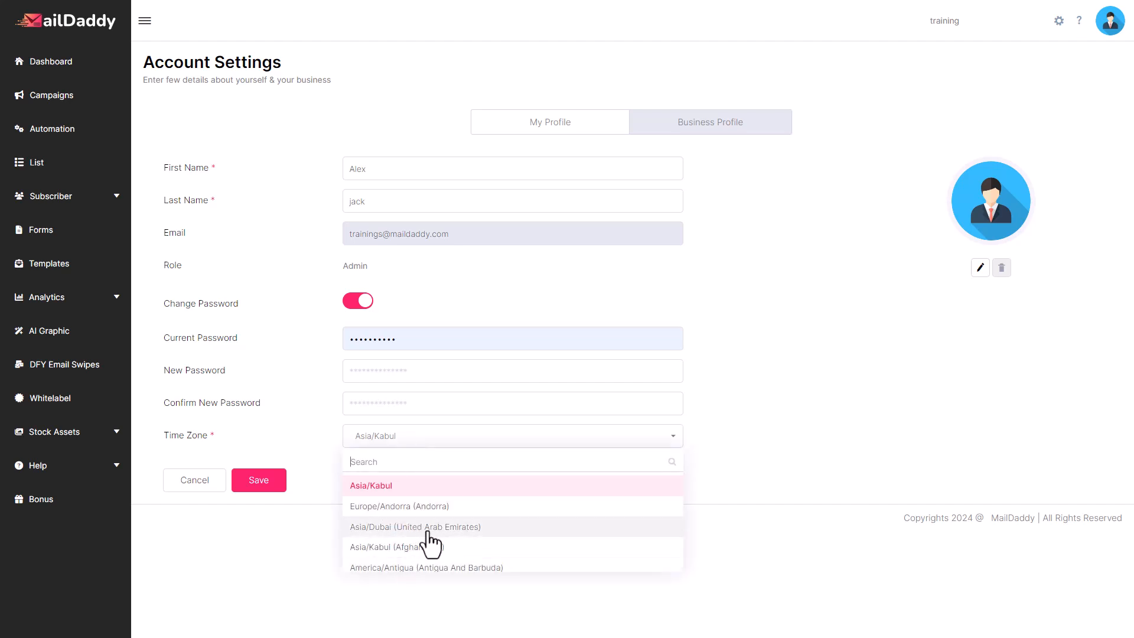
click(611, 444)
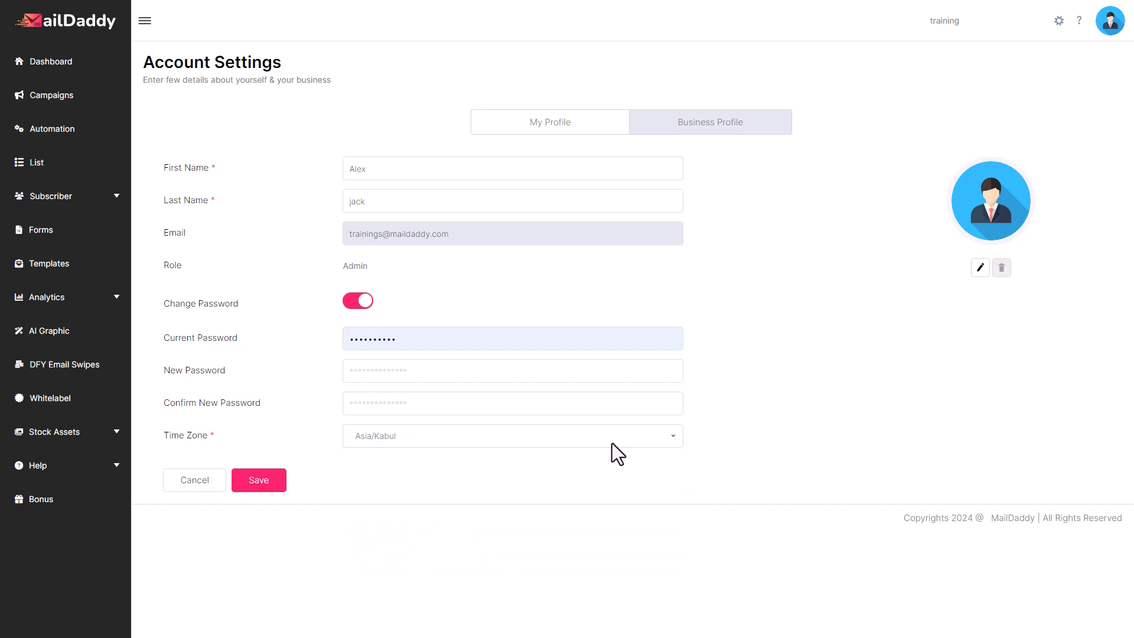
click(478, 429)
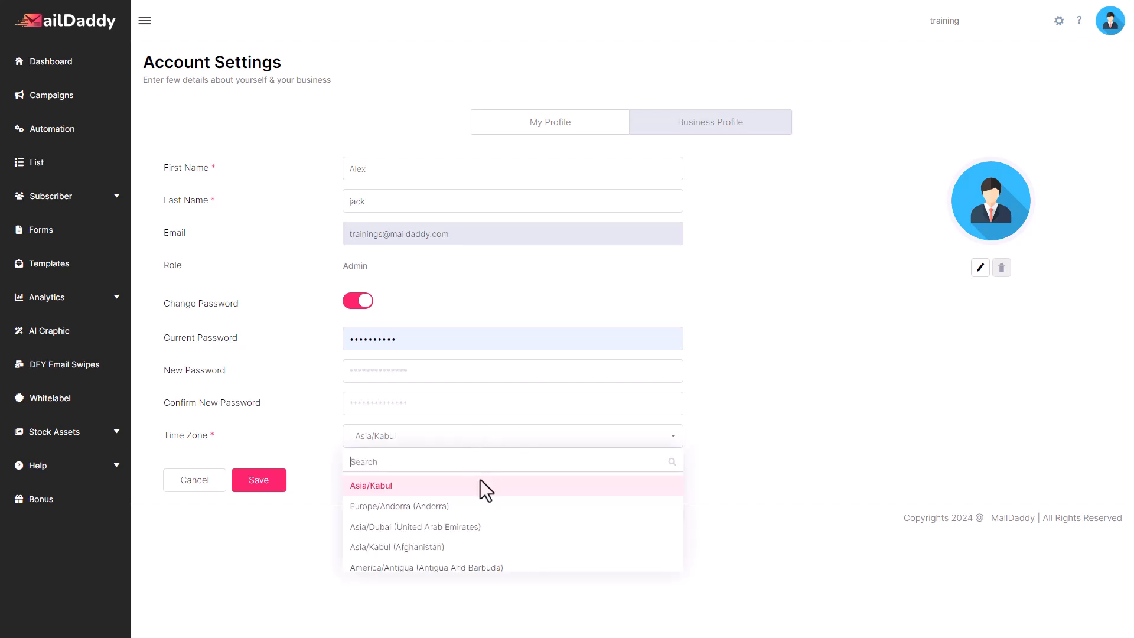
scroll(440, 523, down, 5)
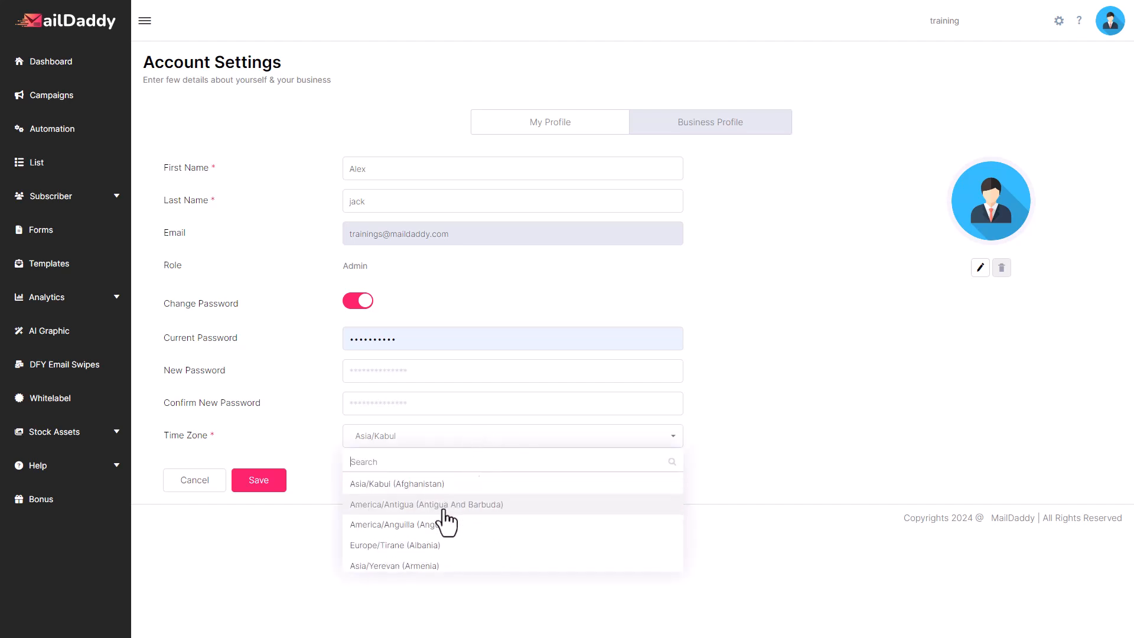
click(728, 432)
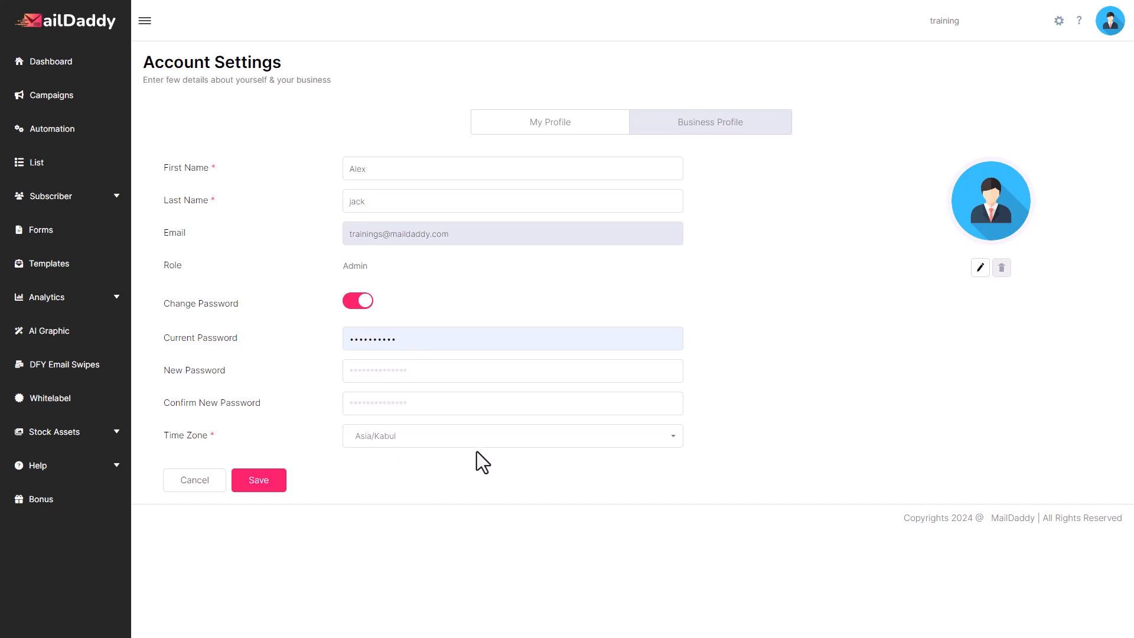
Try to save the profile, then turn off Change Password and save it again
click(266, 483)
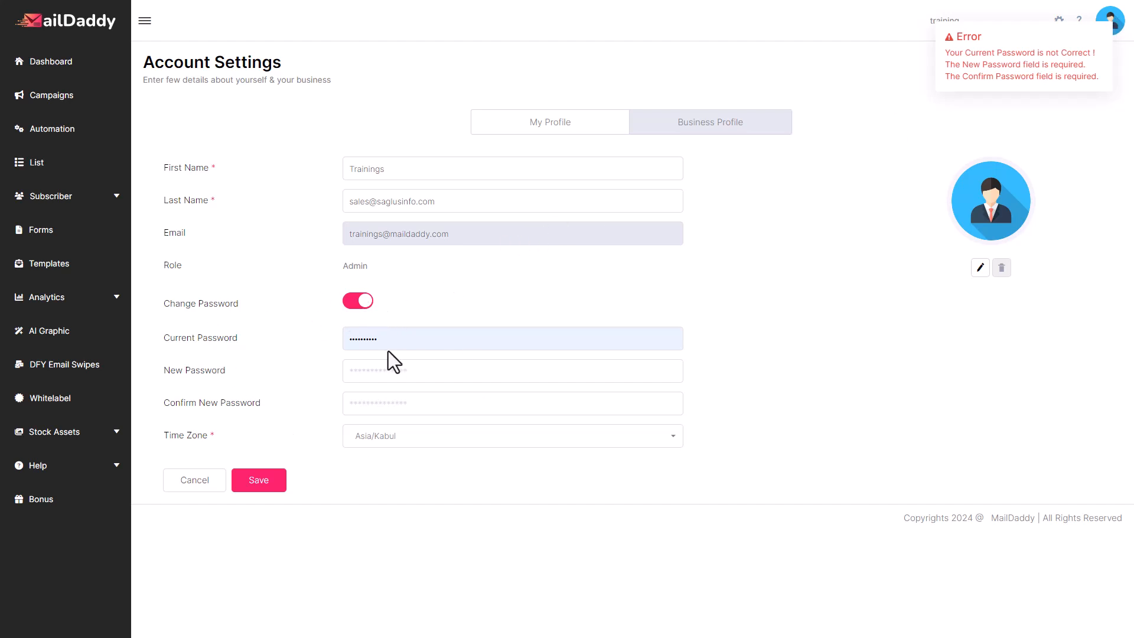
click(359, 305)
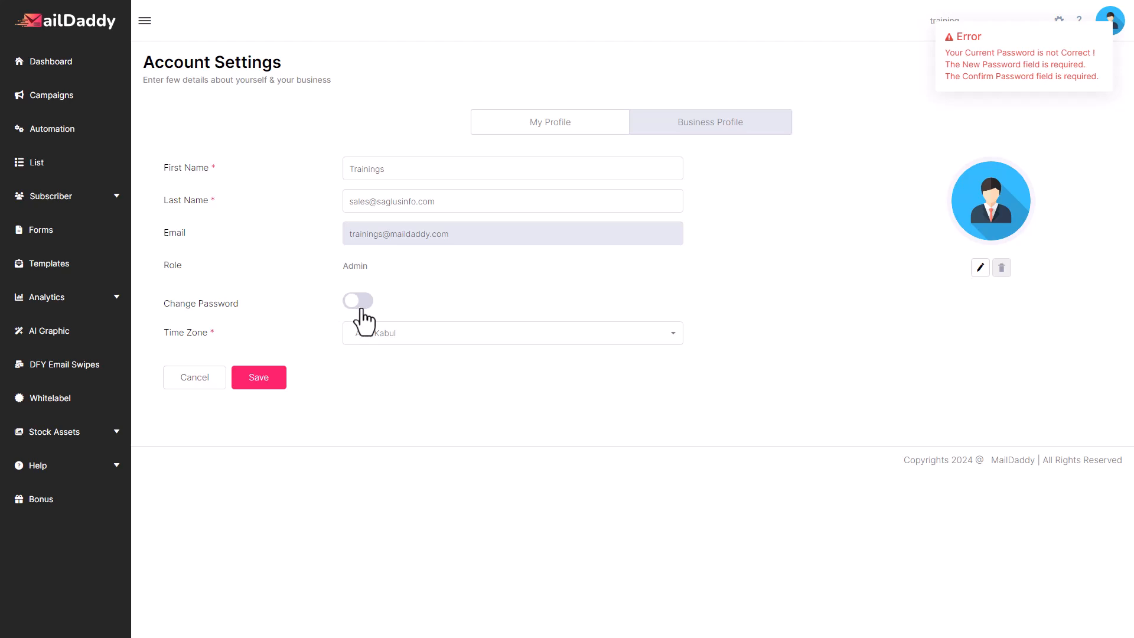
click(286, 376)
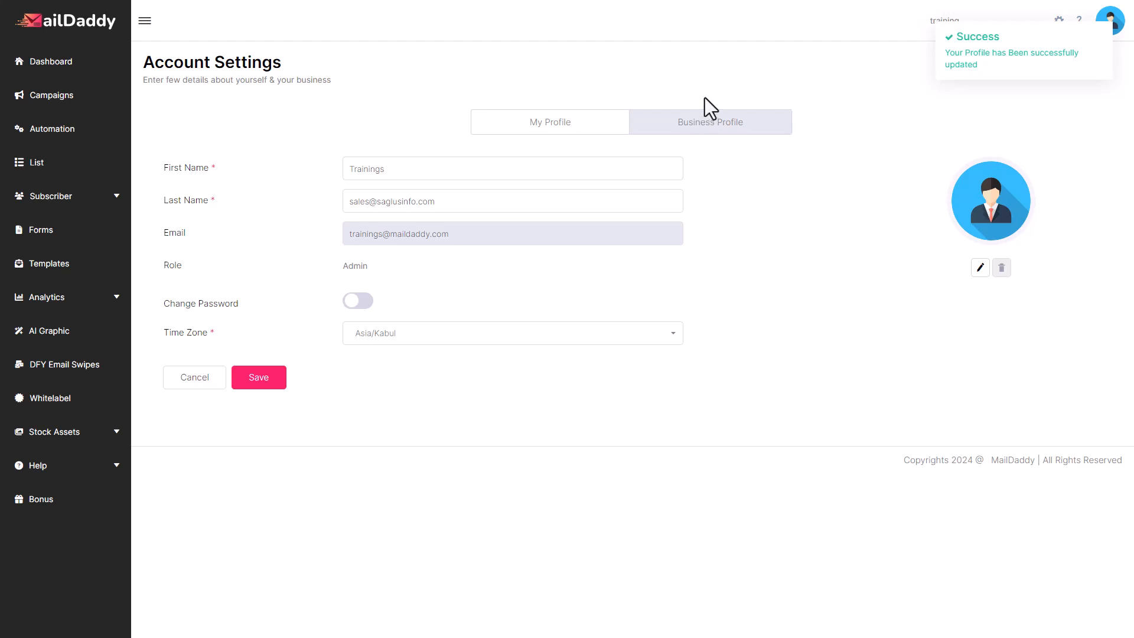
Open the Business Profile section, then in Gmail open the travel deal email and inspect its footer sender details
click(719, 129)
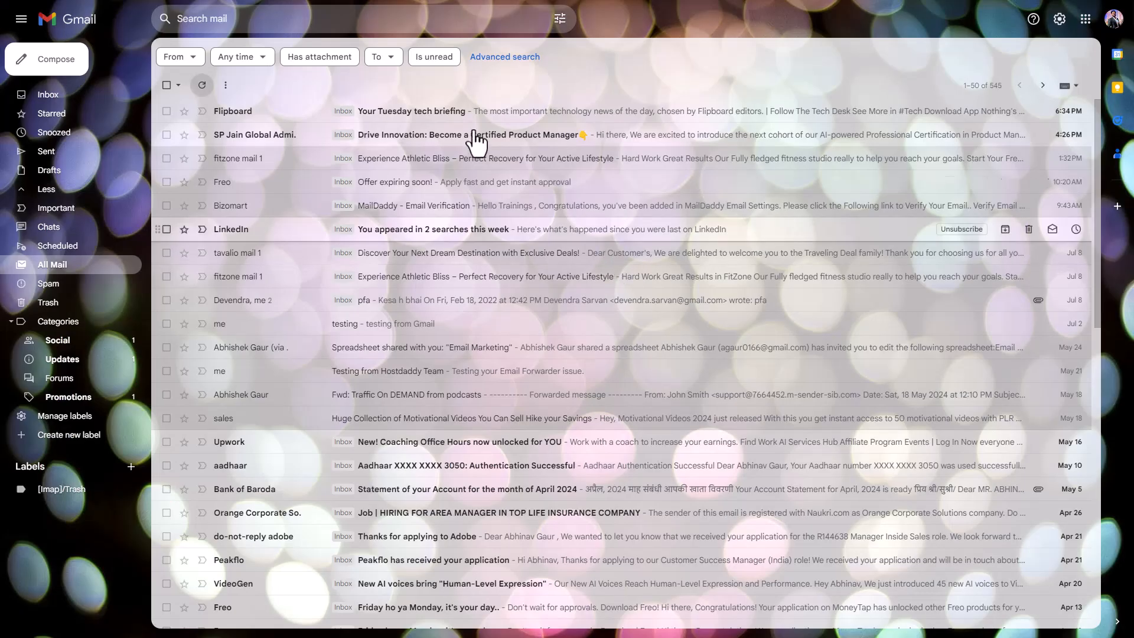
click(242, 255)
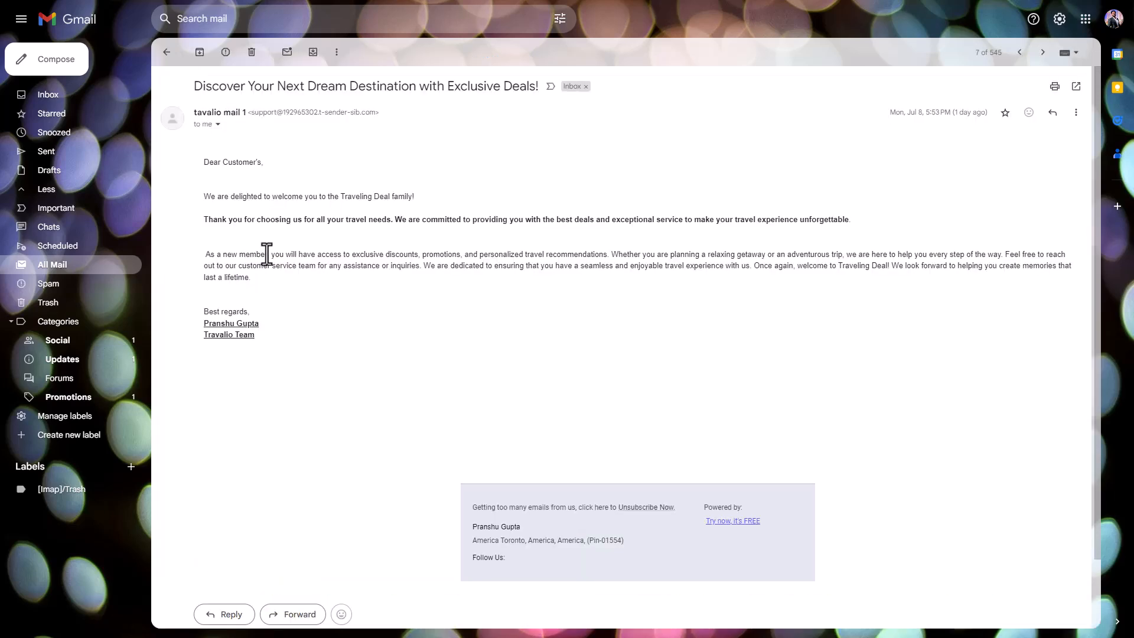
scroll(514, 340, down, 2)
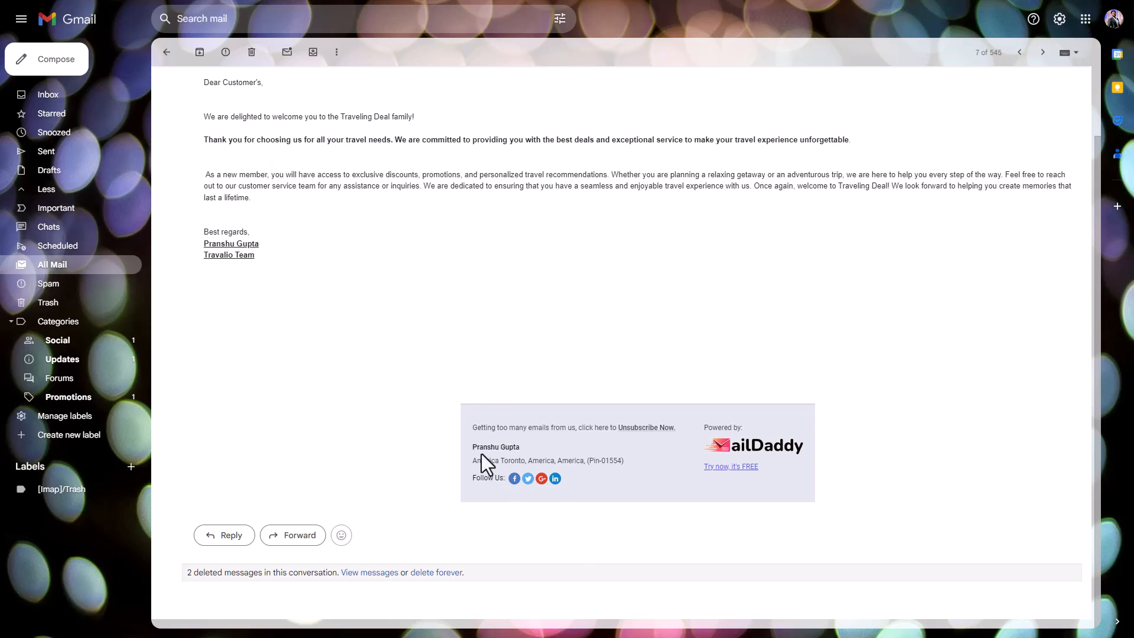
drag(471, 450, 526, 450)
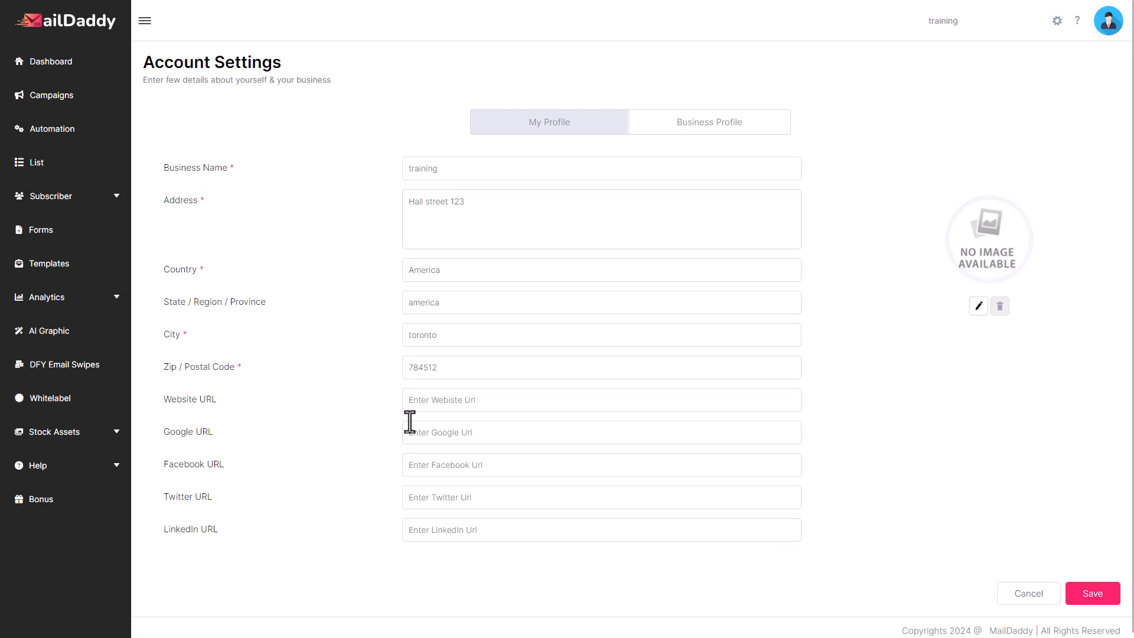
Save the business profile and open the Add New User form in User Management
click(1099, 592)
click(1057, 21)
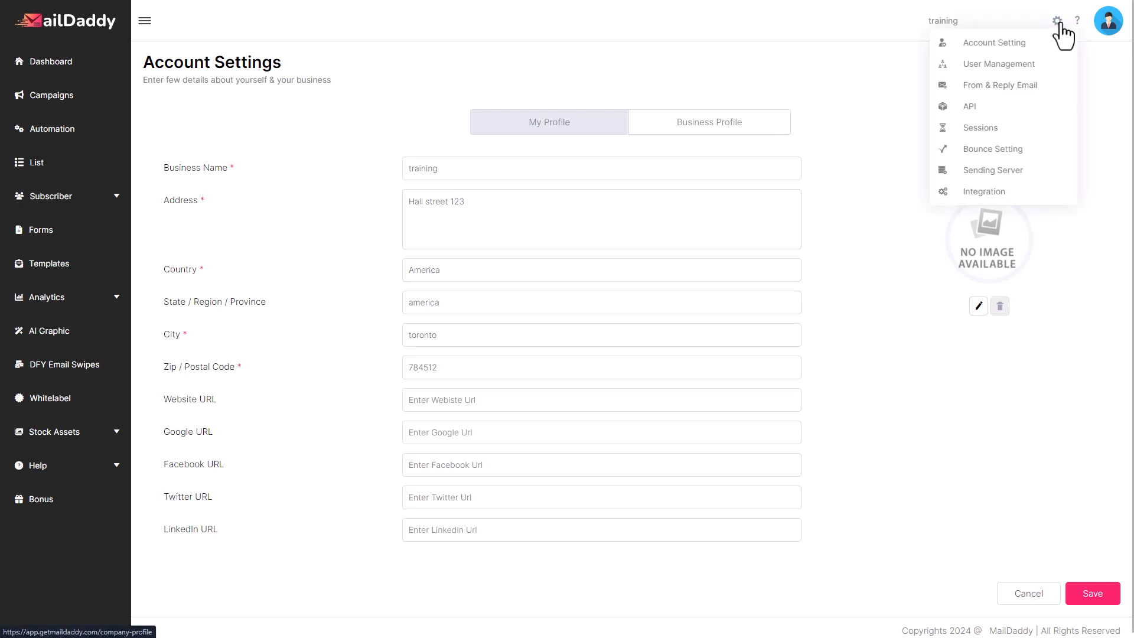
click(1002, 64)
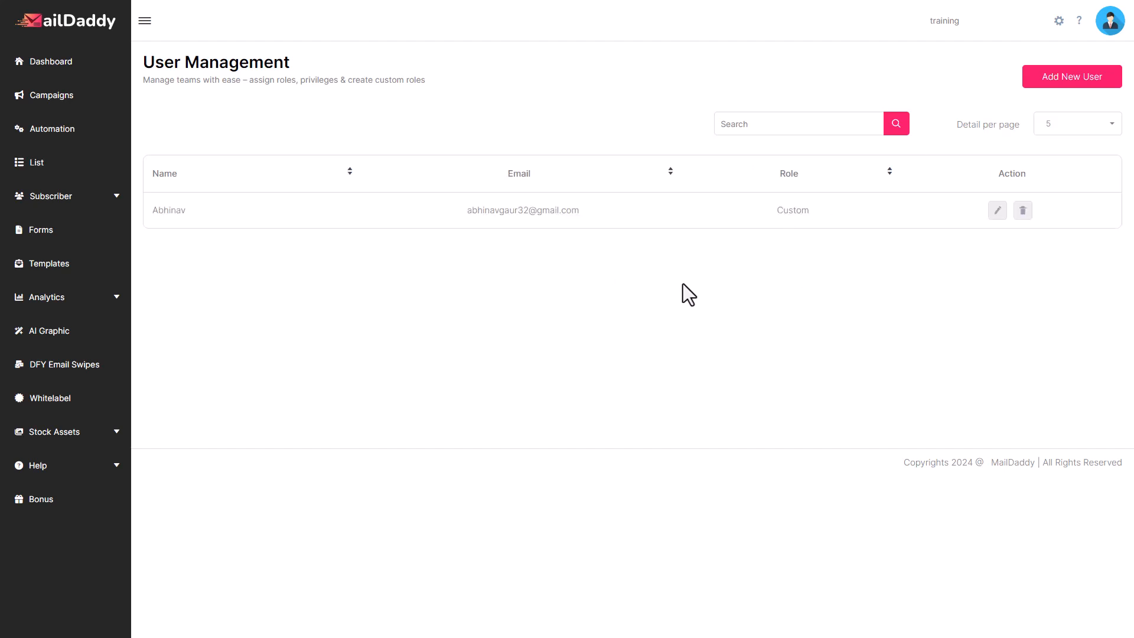
click(1057, 76)
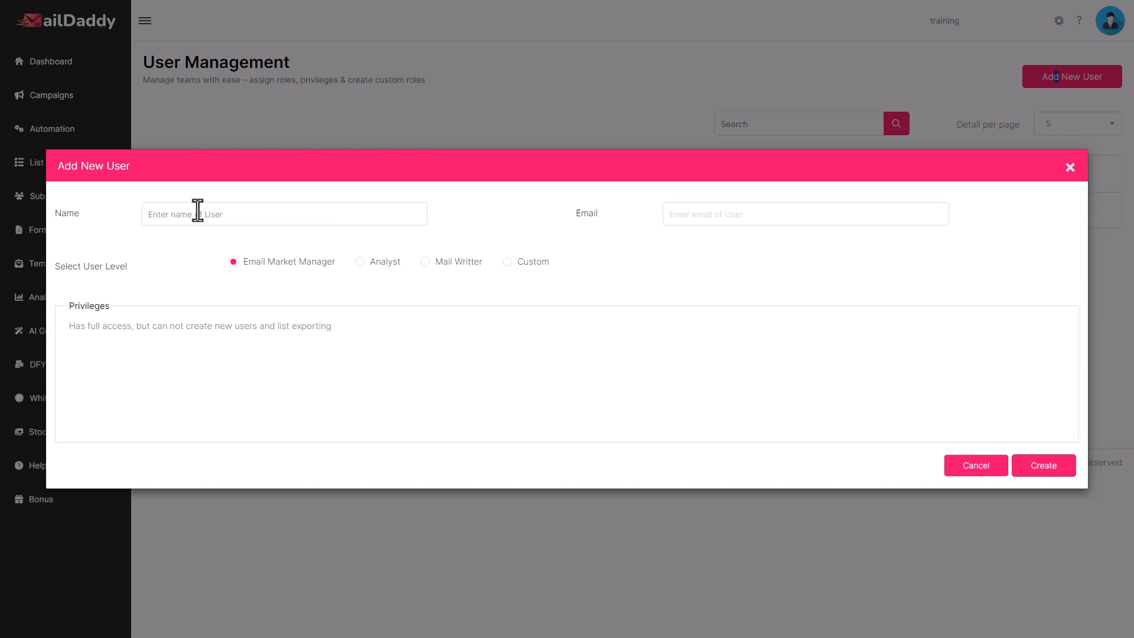
Enter the new user's name and pick their e-mail address from the suggestions
click(199, 213)
text(Alex)
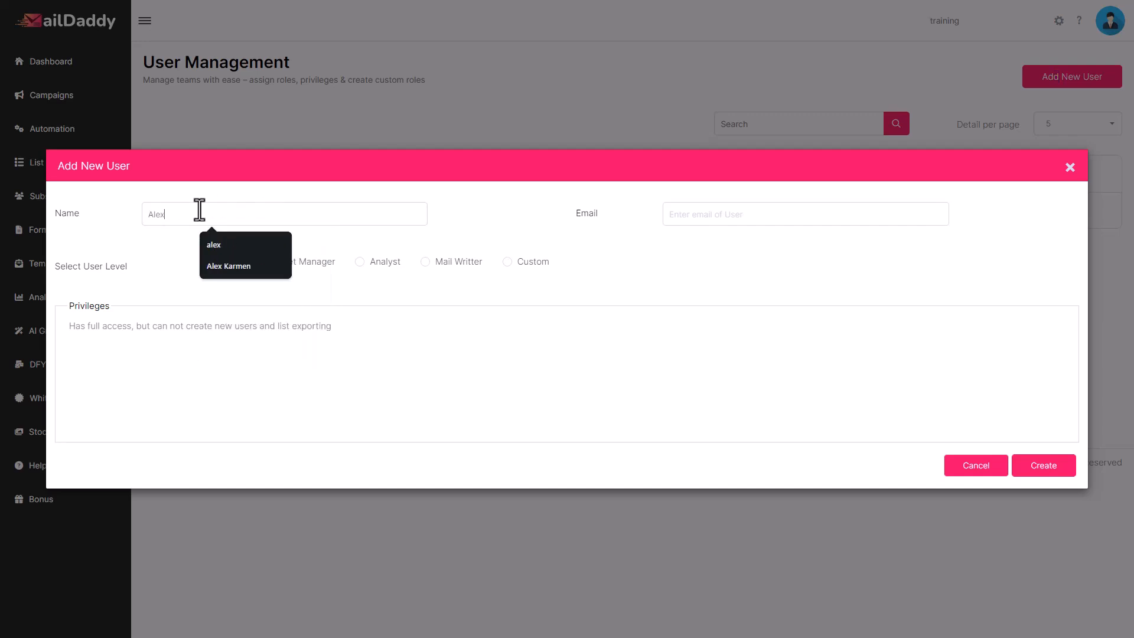
click(695, 221)
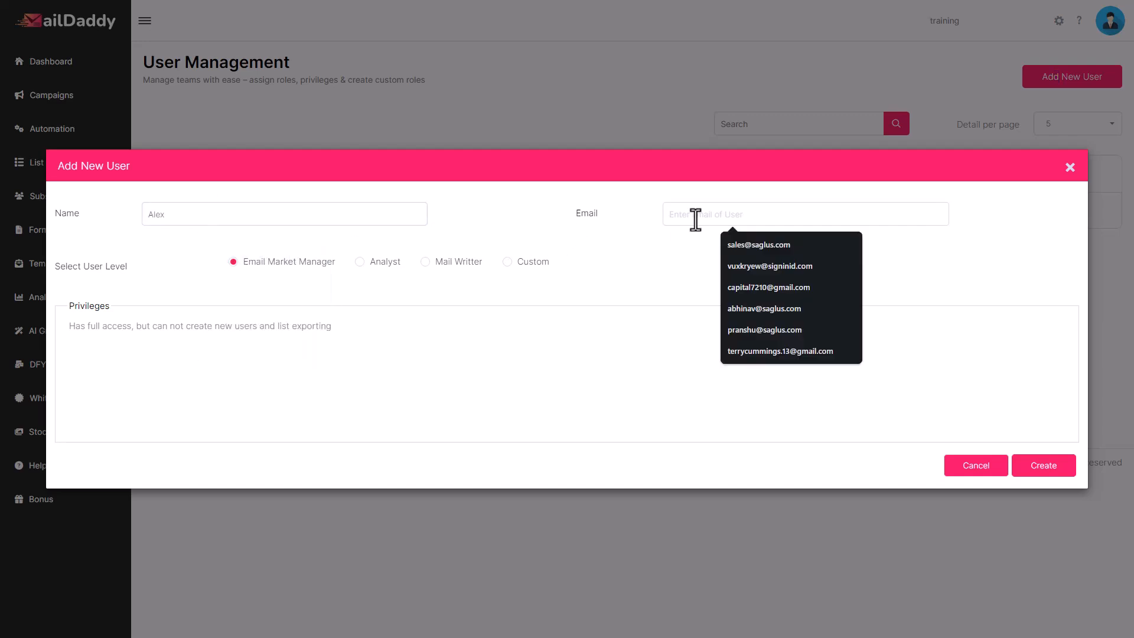
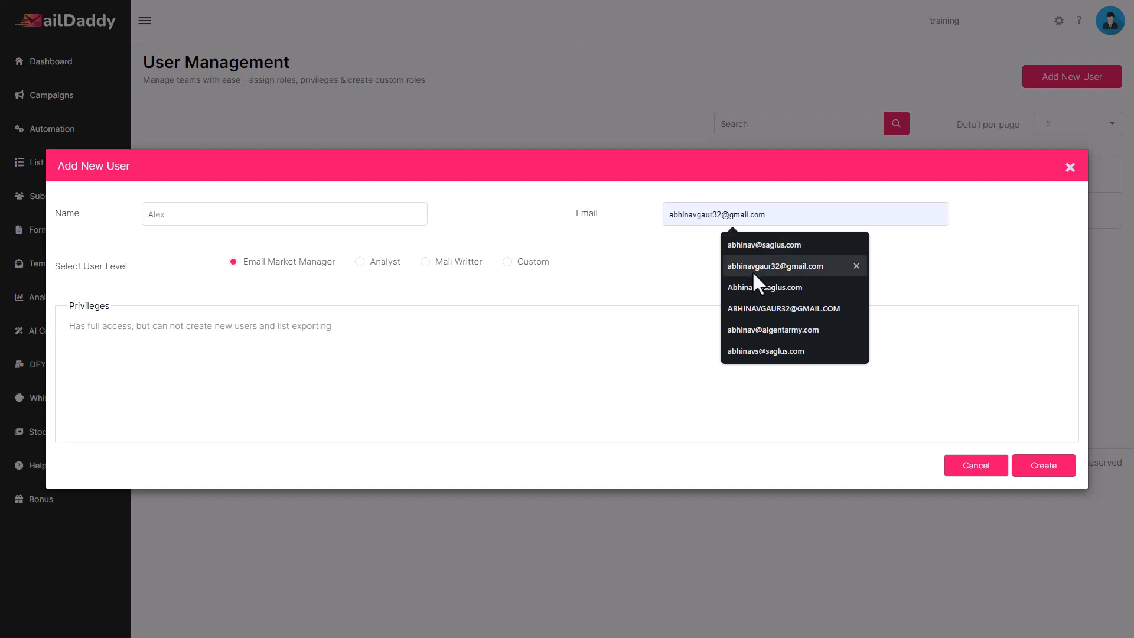
click(753, 267)
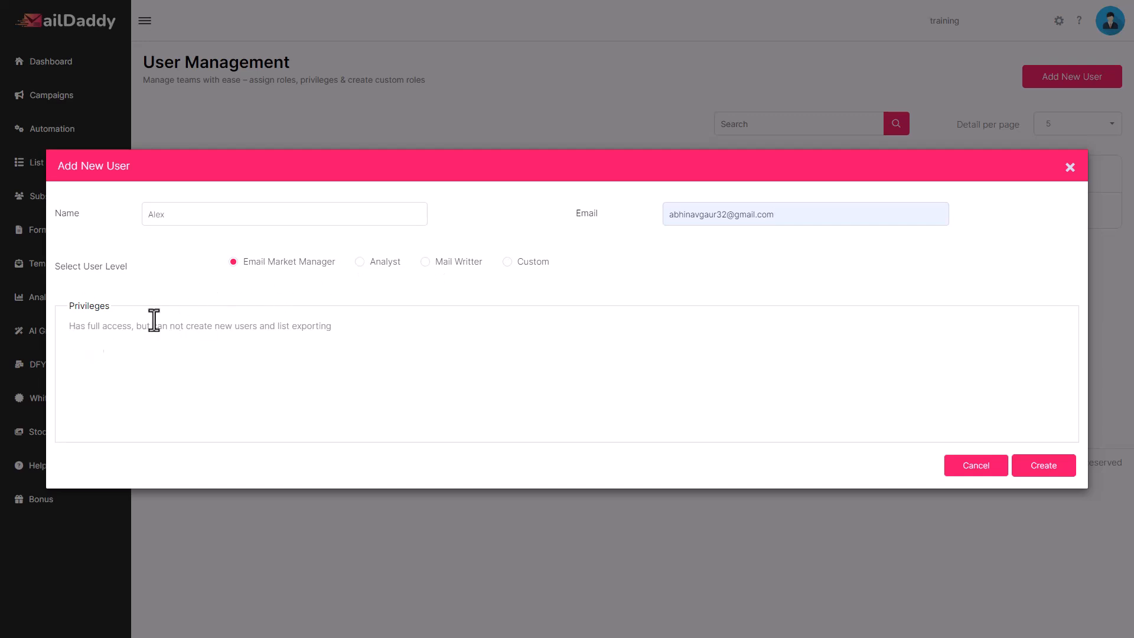
Compare the privileges of the Email Market Manager, Analyst and Mail Writter user levels
drag(65, 326, 344, 329)
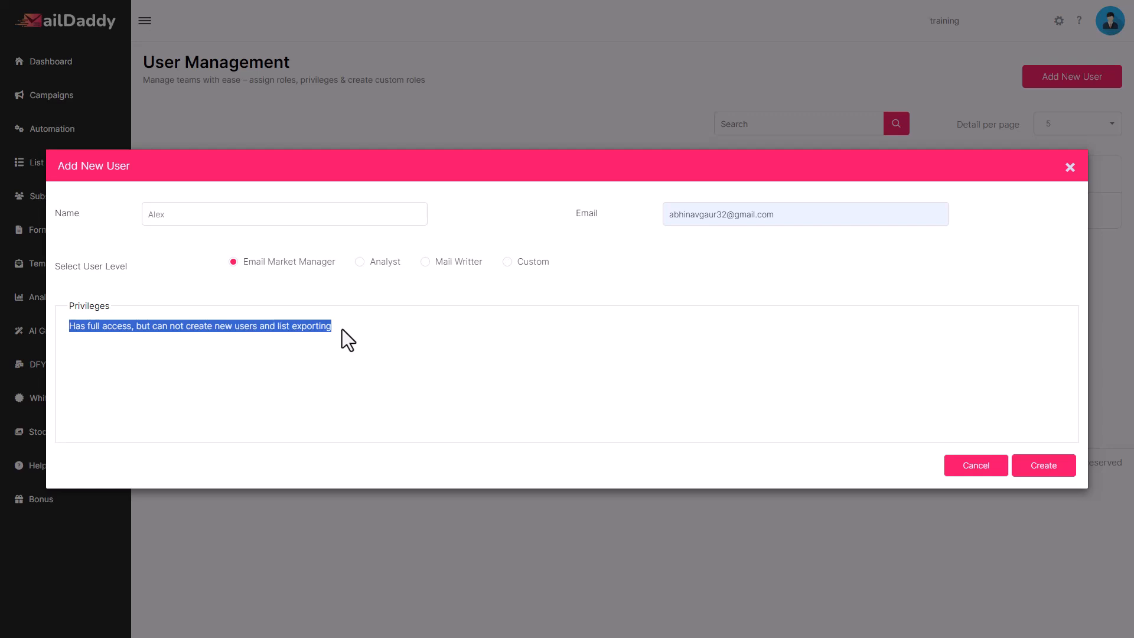
click(258, 273)
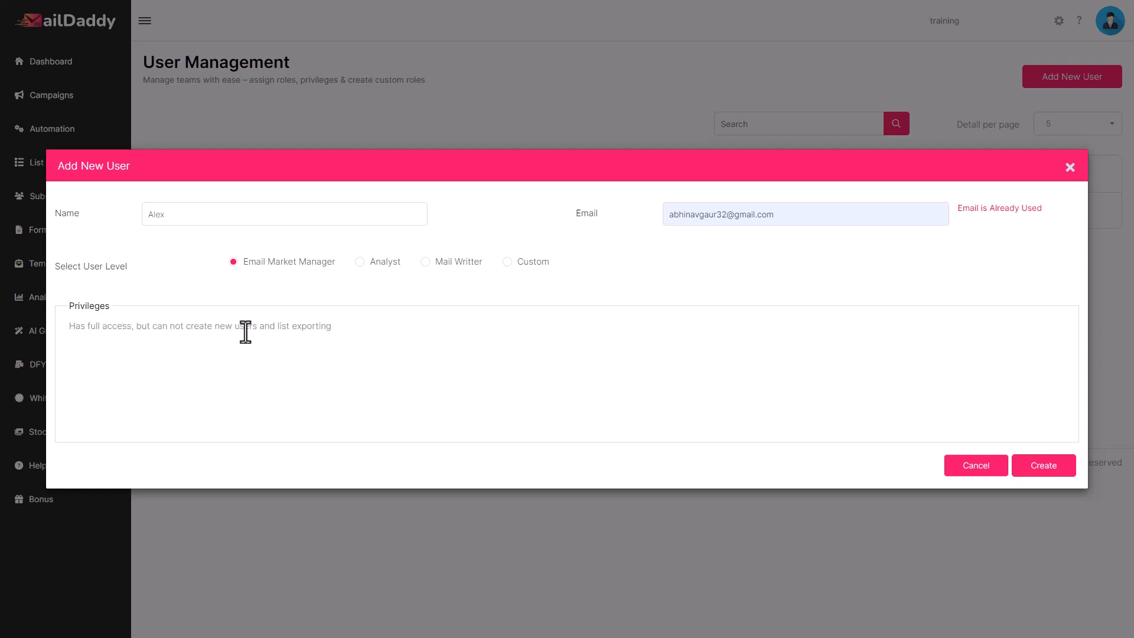
click(360, 261)
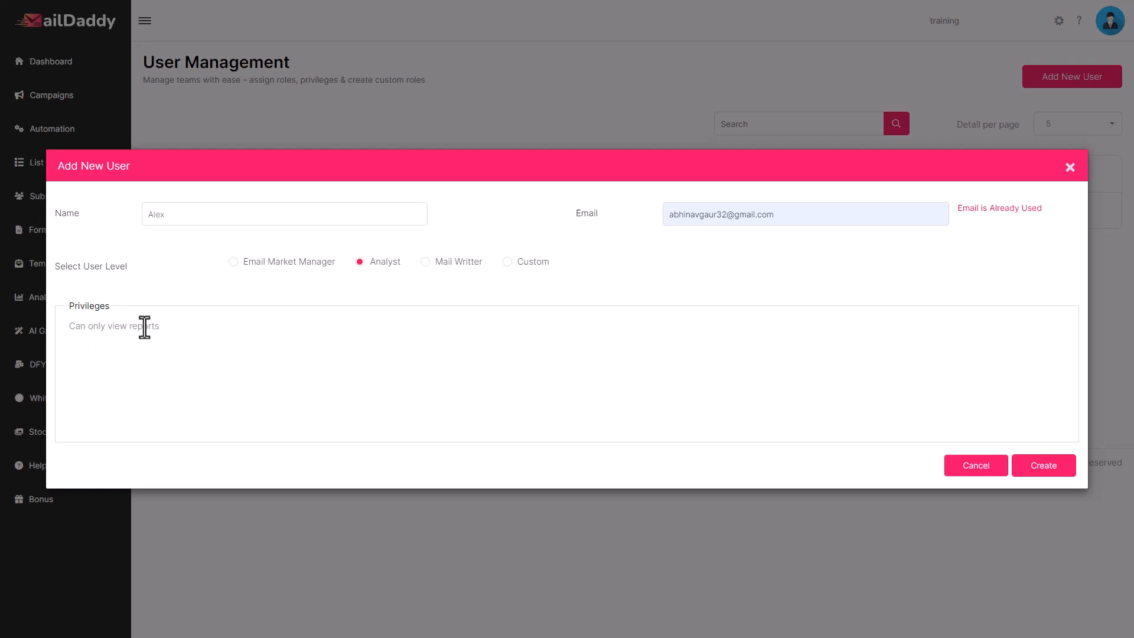
drag(70, 327, 143, 328)
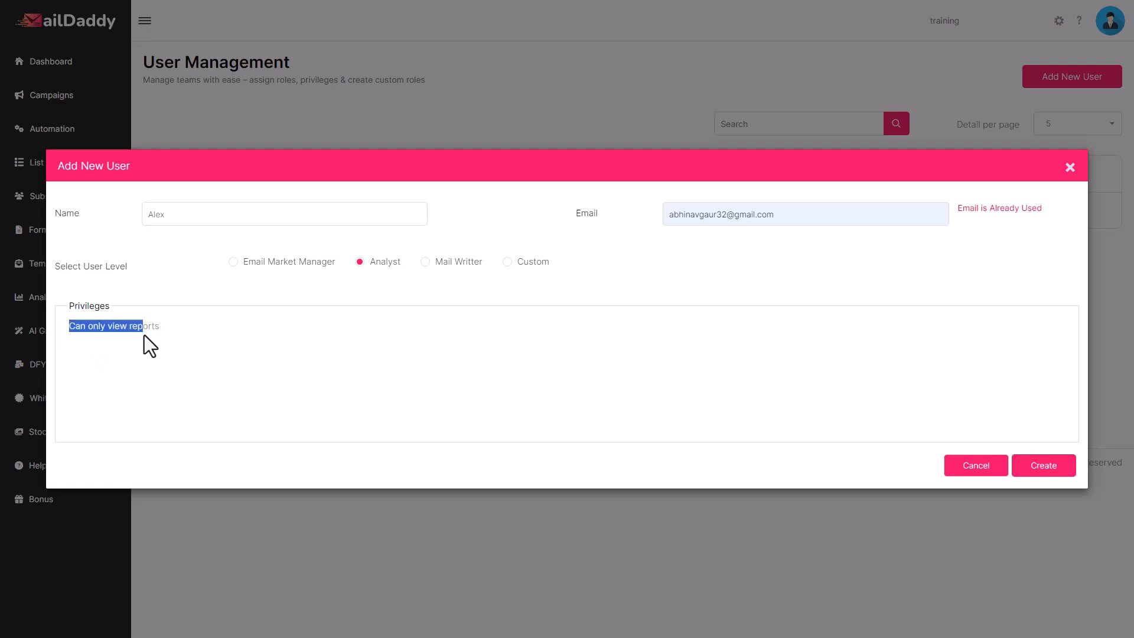
click(426, 263)
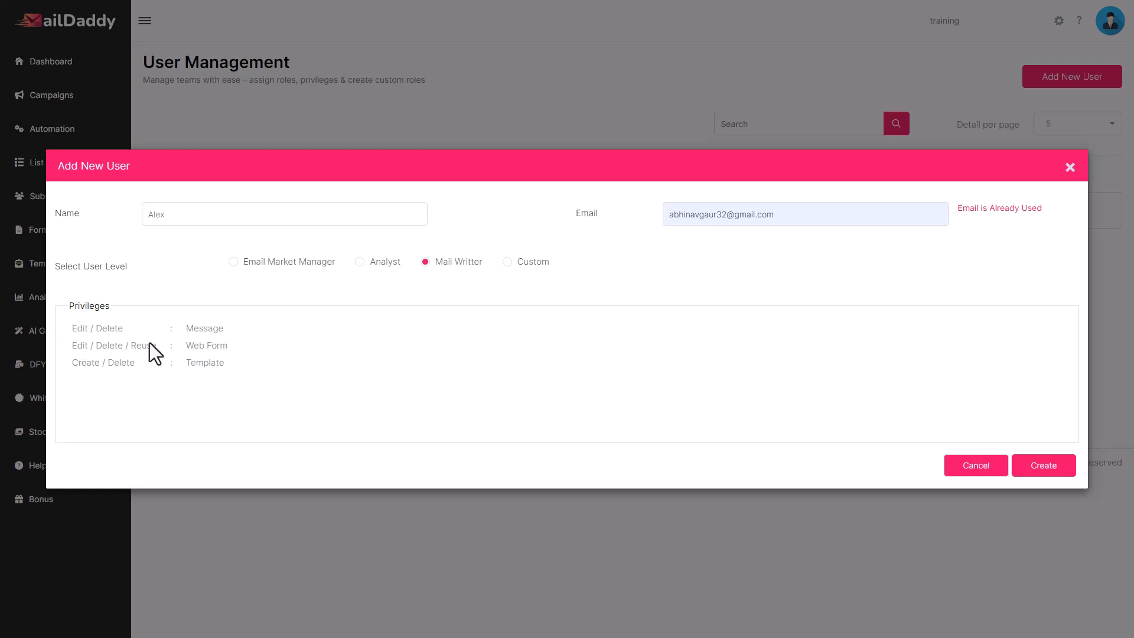
Choose the Custom user level and grant Create, Send and Edit Message plus Create, Delete and Copy List
click(507, 261)
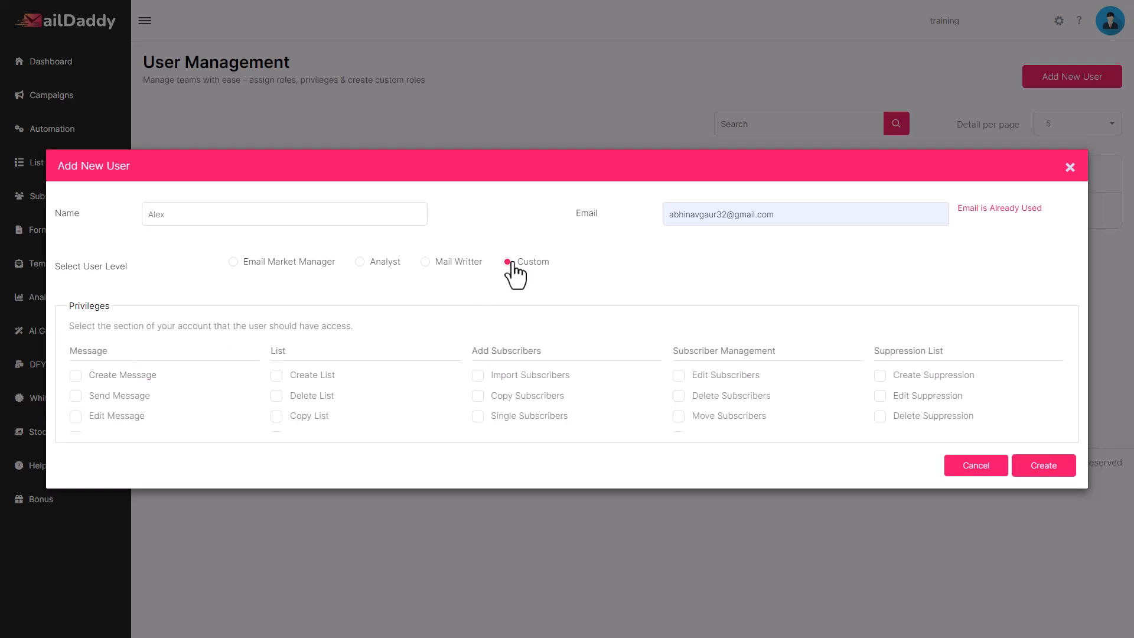
click(75, 376)
click(75, 396)
click(76, 417)
click(277, 376)
click(277, 395)
click(277, 416)
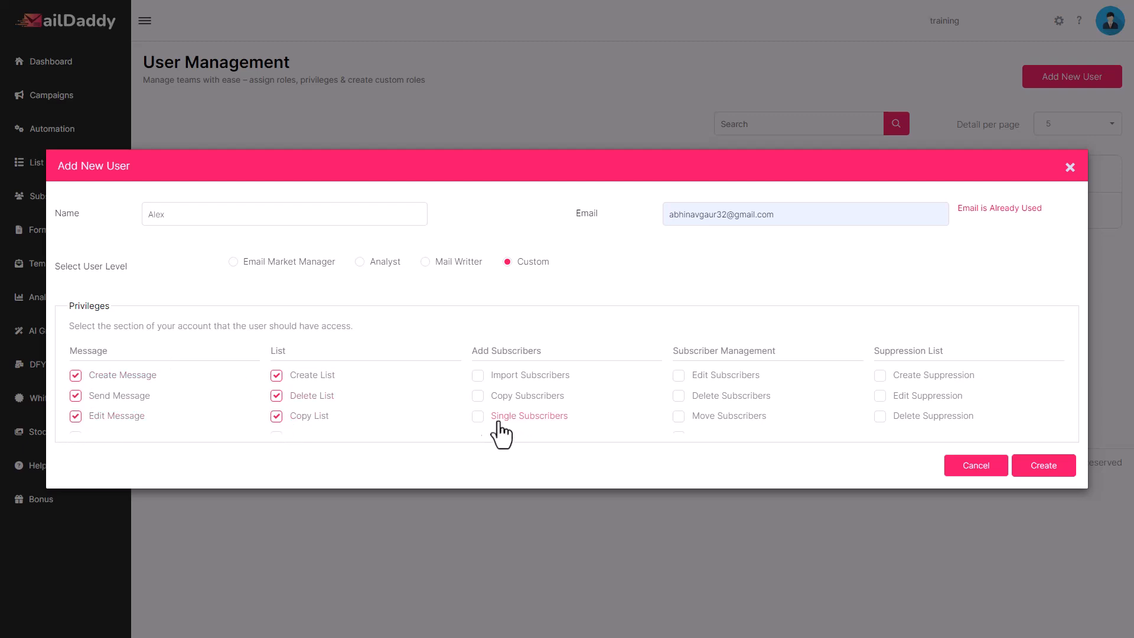
Grant Import and Single Subscribers plus Edit, Delete and Move Subscribers, then try to create the user
click(478, 375)
click(679, 375)
click(678, 395)
click(679, 416)
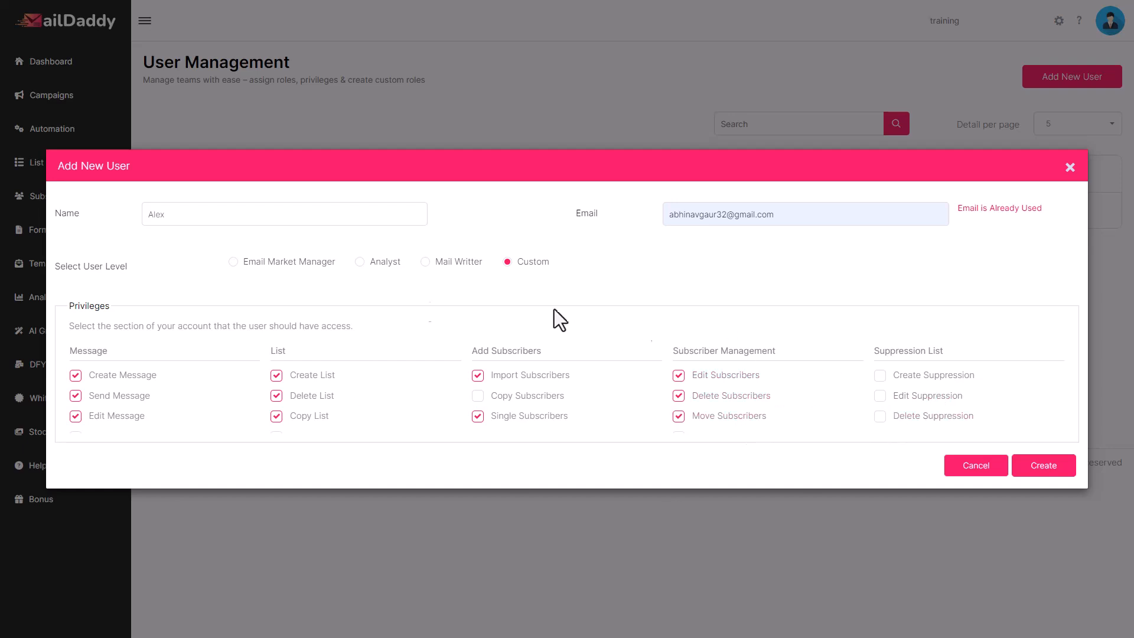
click(1051, 478)
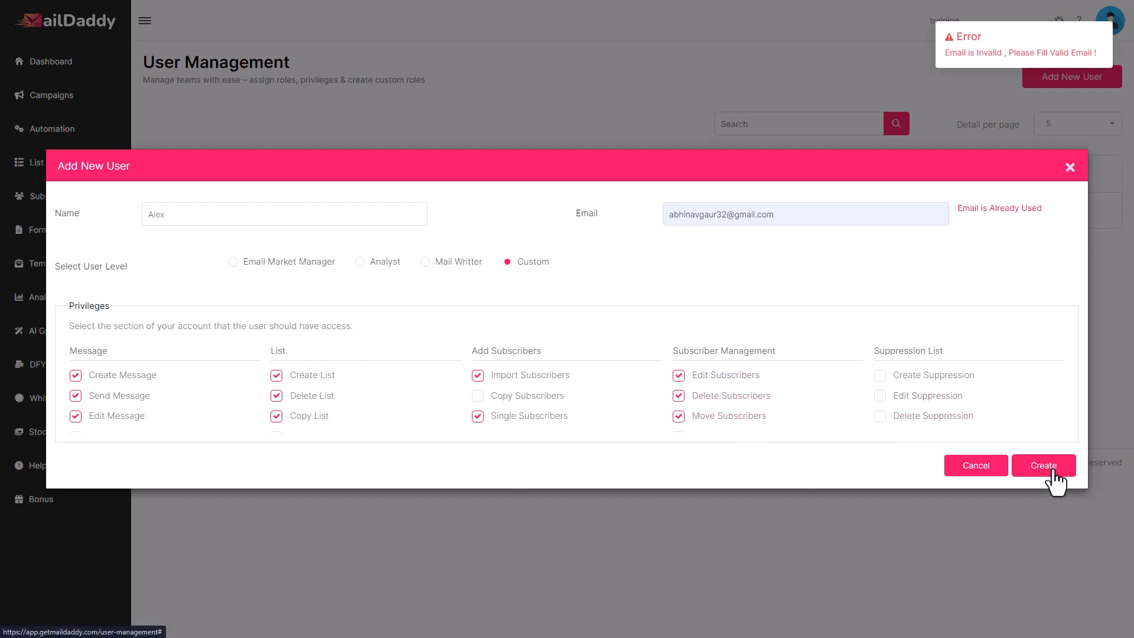
Shorten the new user's e-mail address by deleting two characters, dismiss the error, and create the user
click(798, 216)
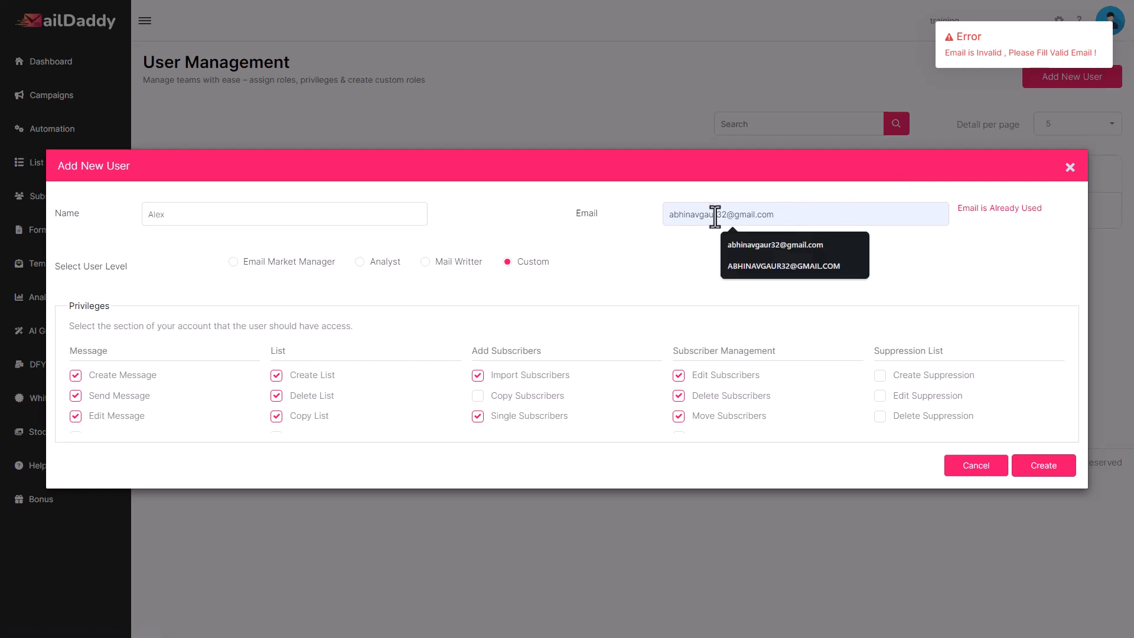
click(717, 216)
key(Delete)
key(Delete)
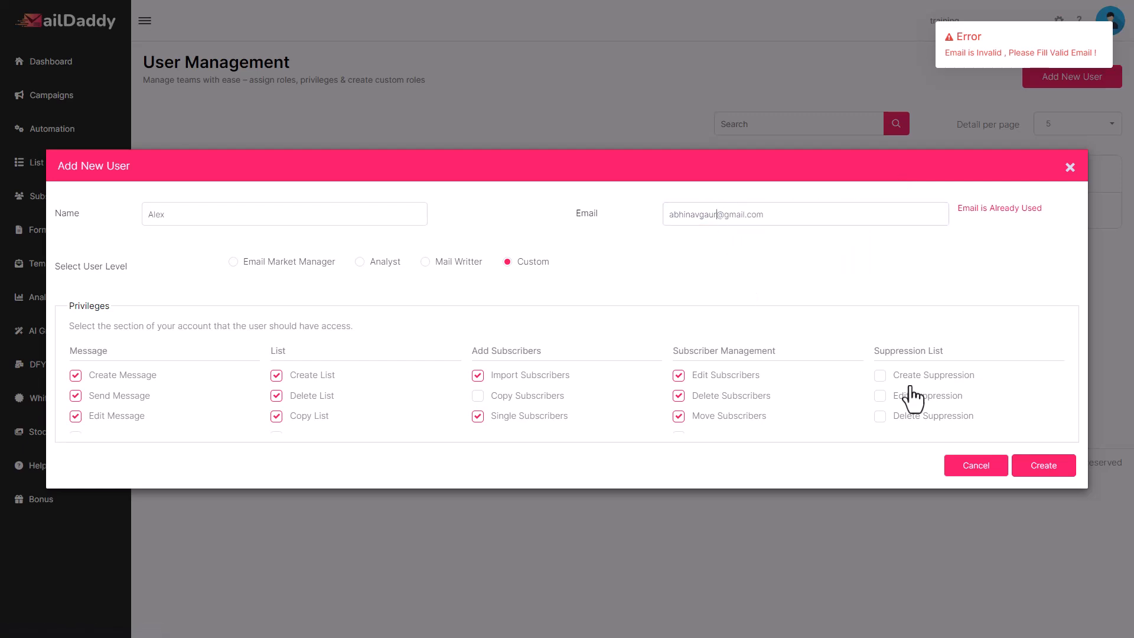
click(1040, 466)
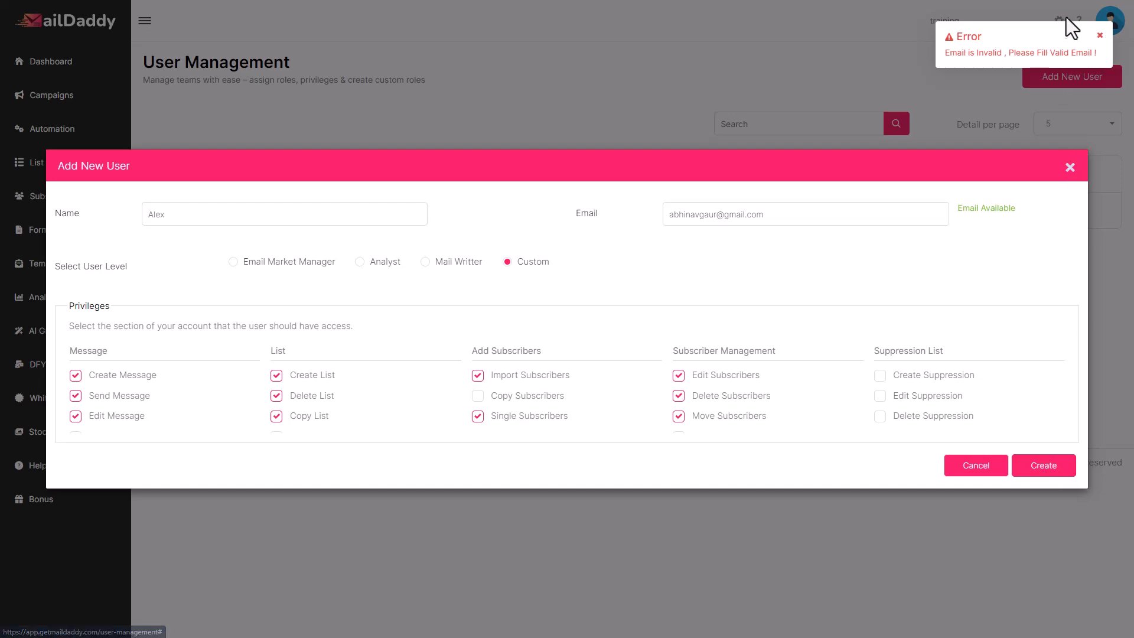
click(1099, 35)
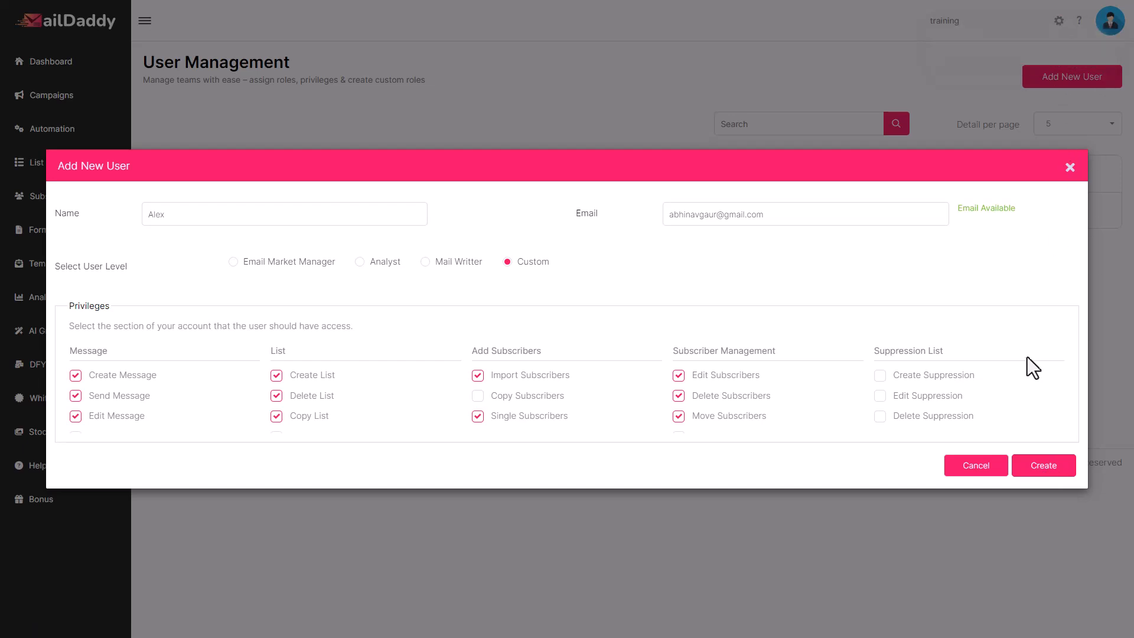
click(1043, 476)
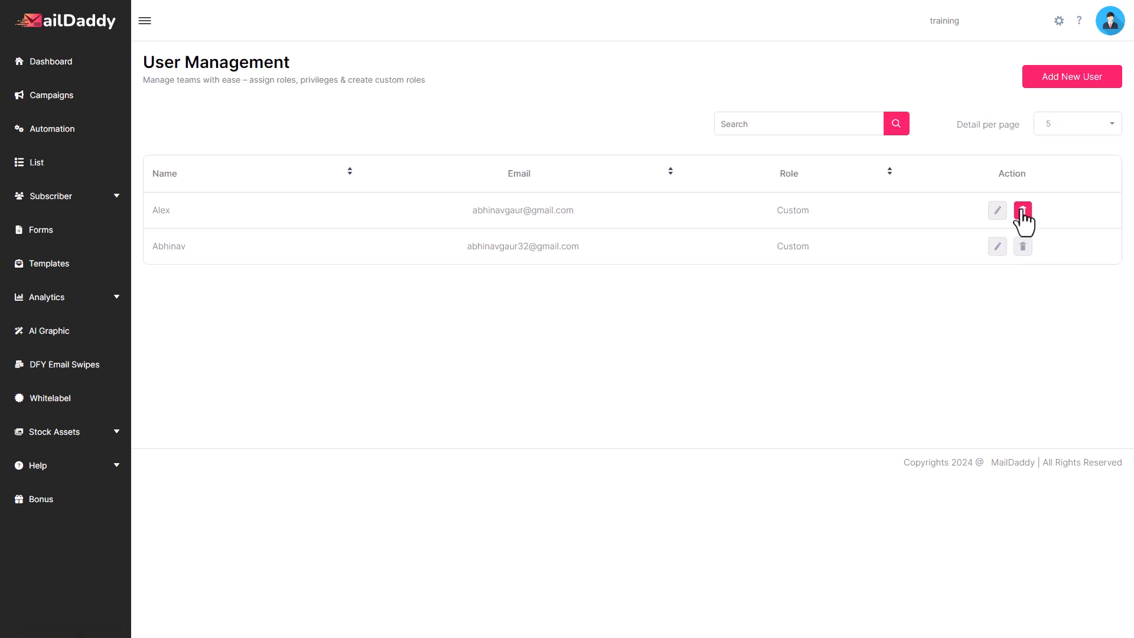
Open the From & Reply Email settings page
click(1058, 22)
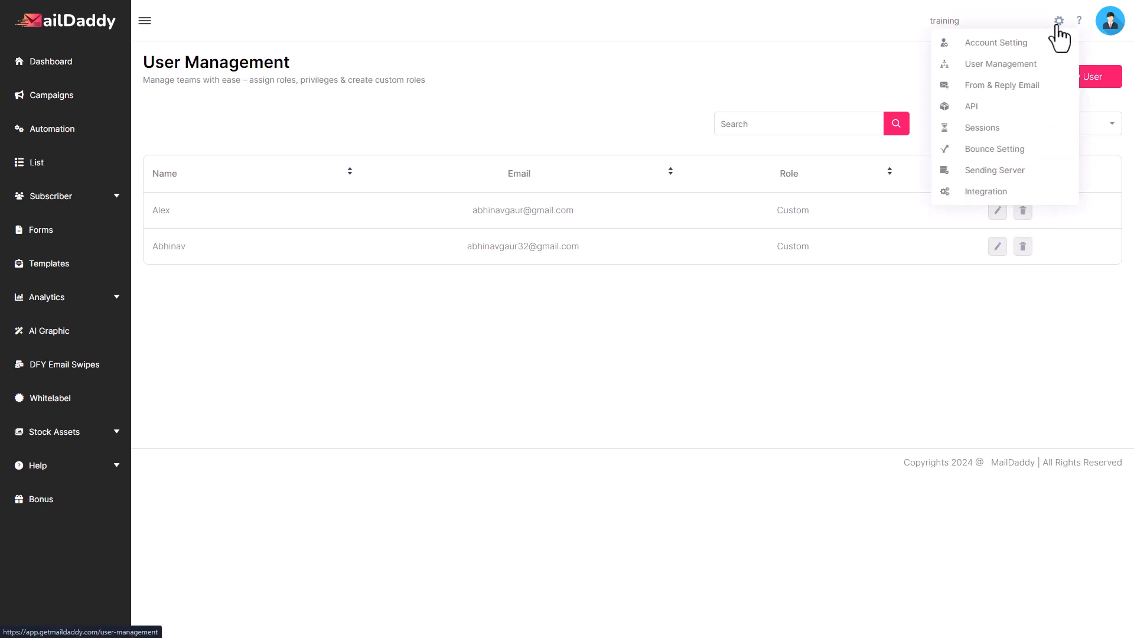
click(995, 88)
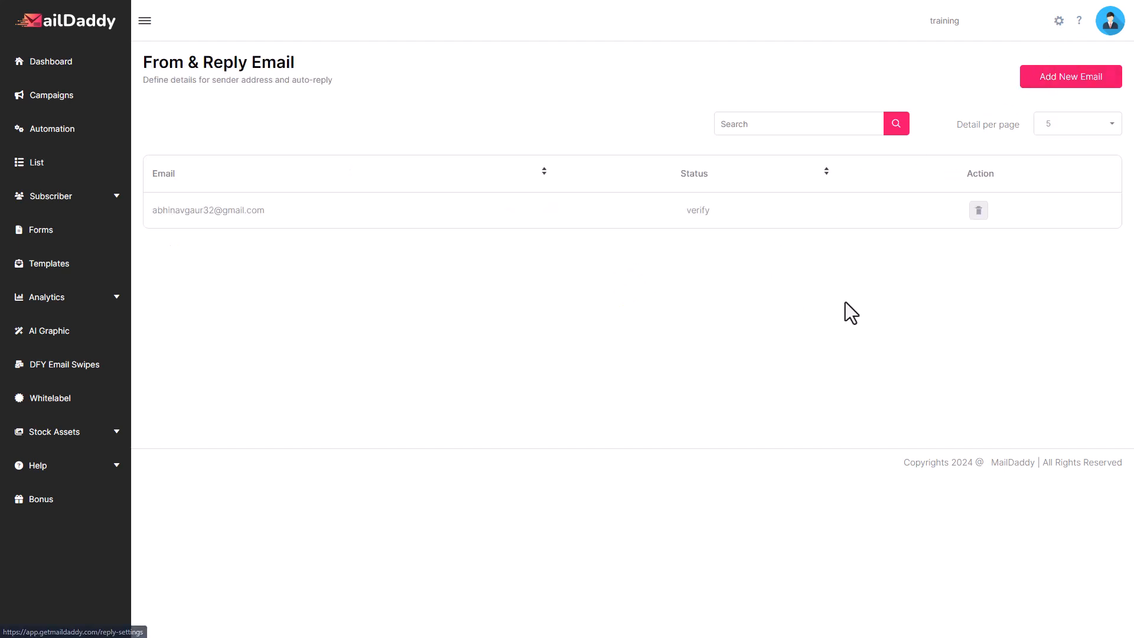
click(1058, 22)
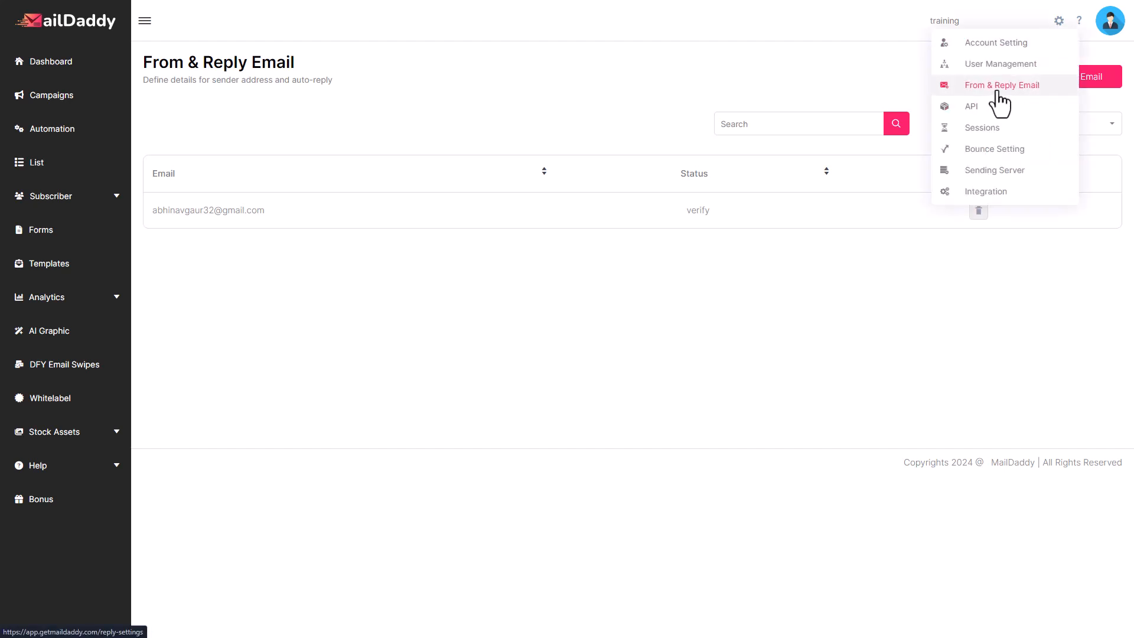
click(543, 244)
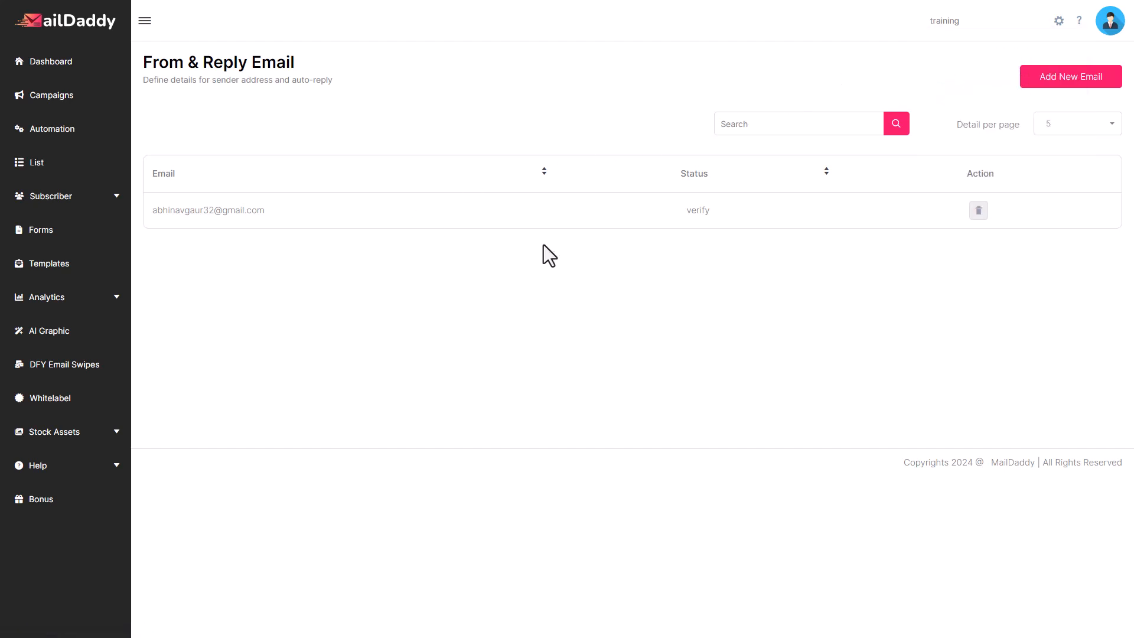
Add a new sender e-mail address and submit it for verification
click(1052, 86)
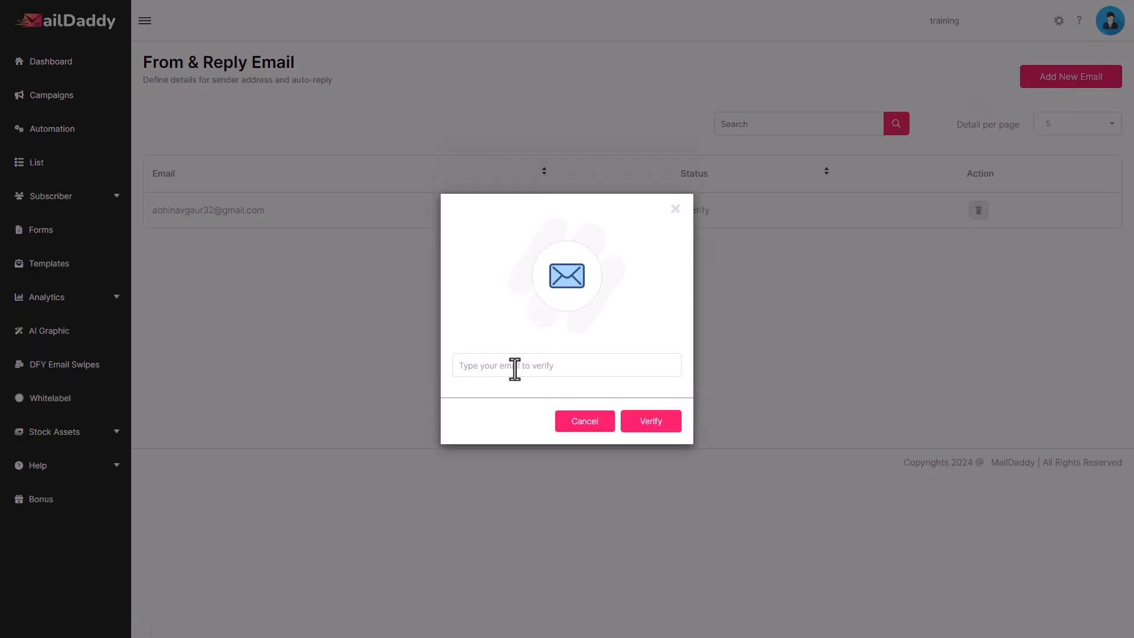
click(515, 369)
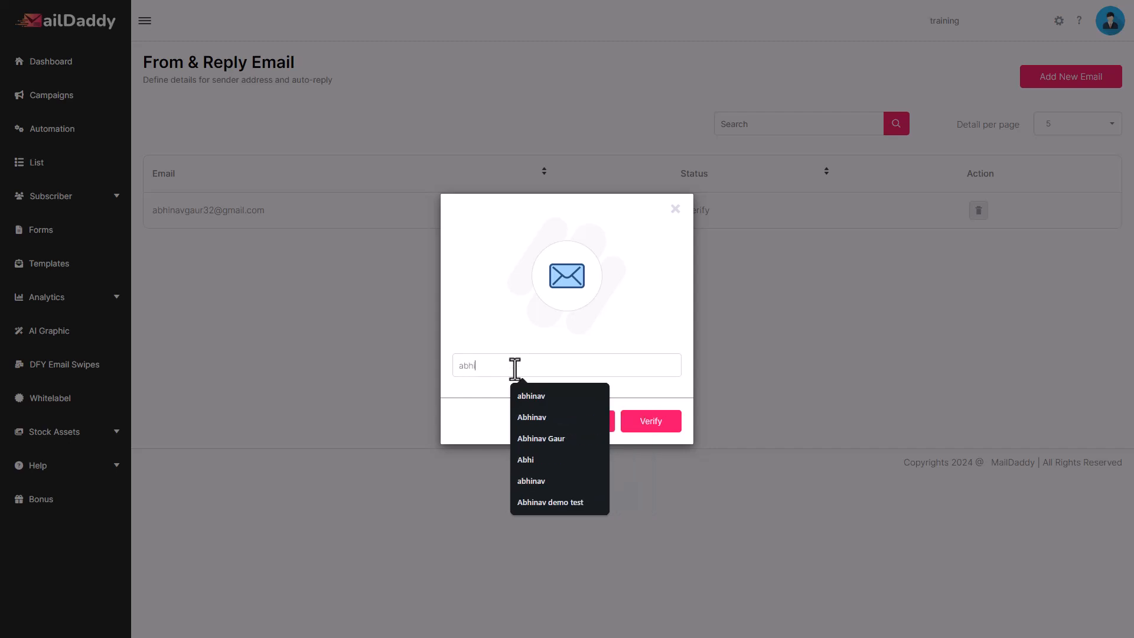
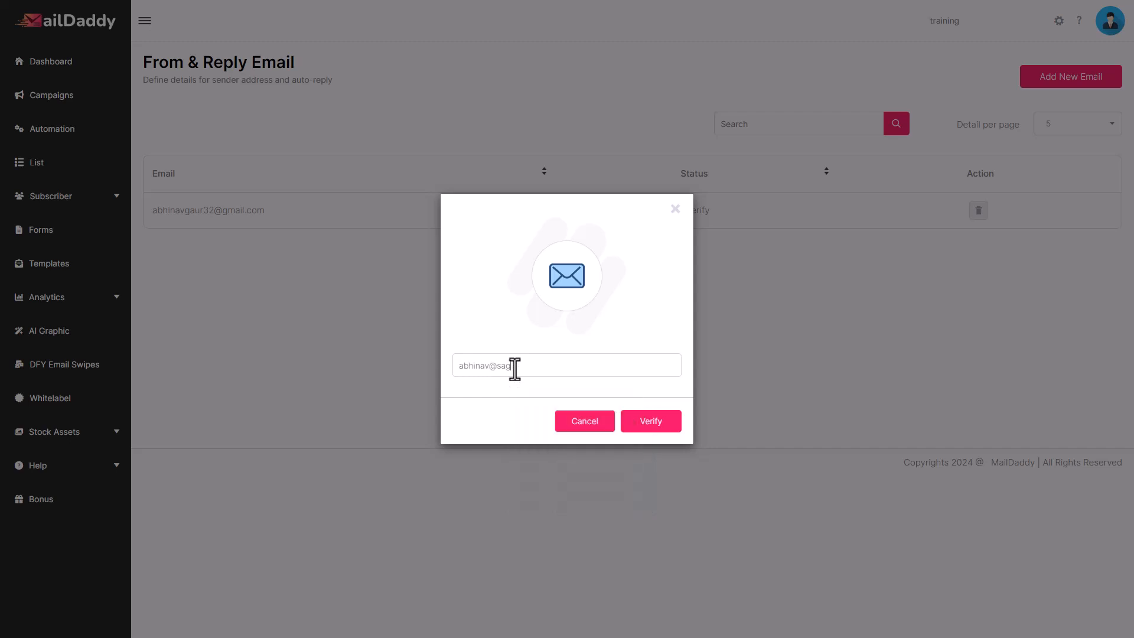
click(658, 428)
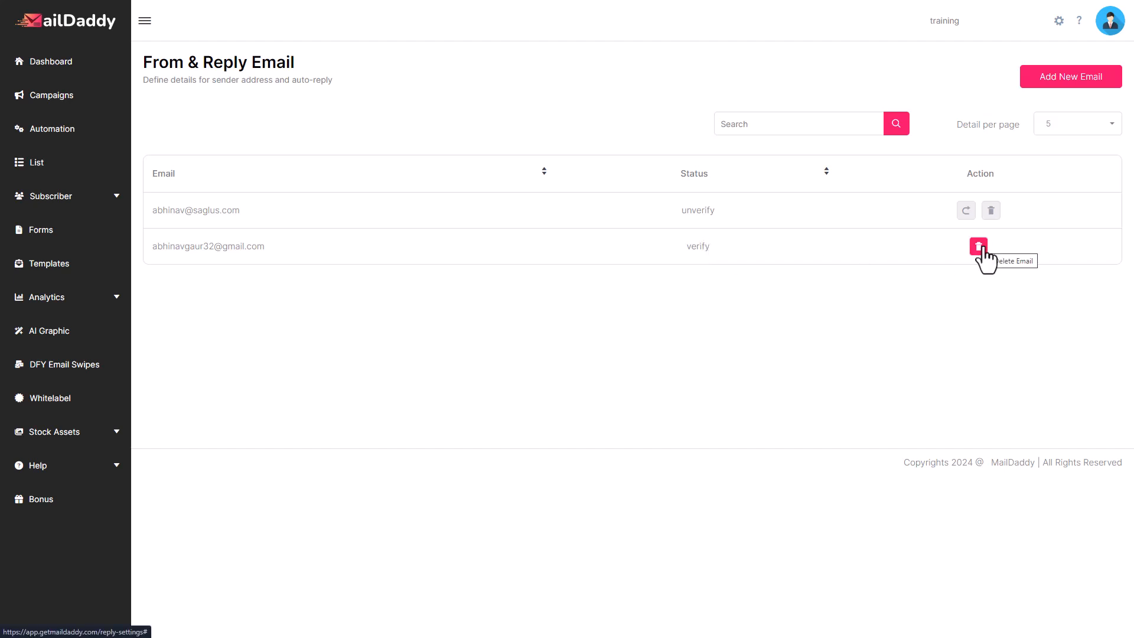
Open the API settings and generate a new API key
click(1059, 21)
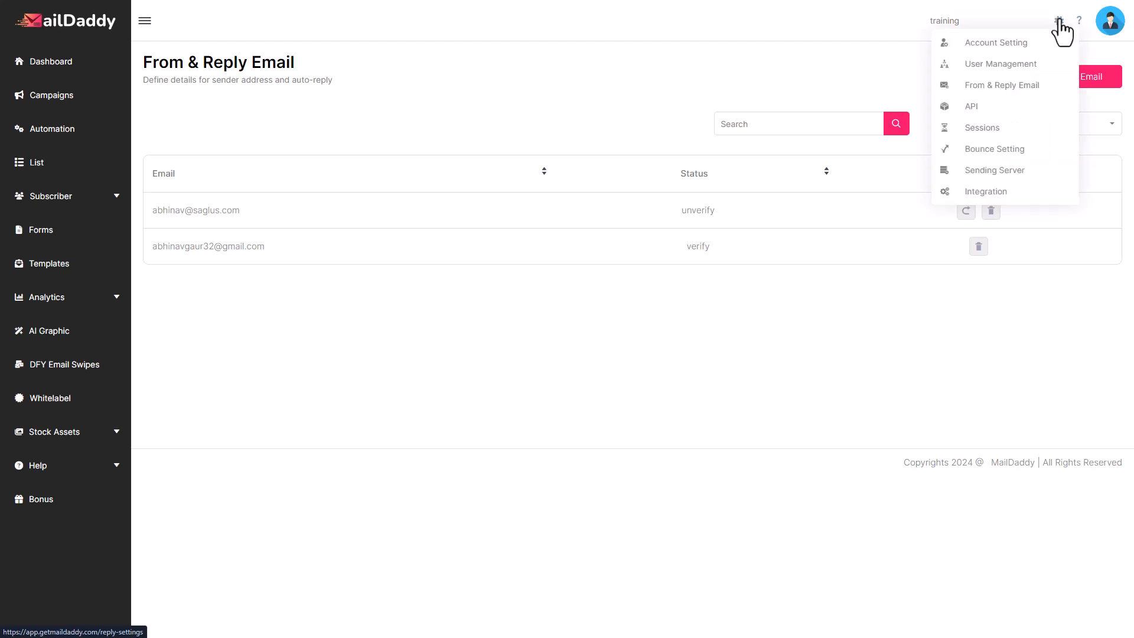
click(1003, 121)
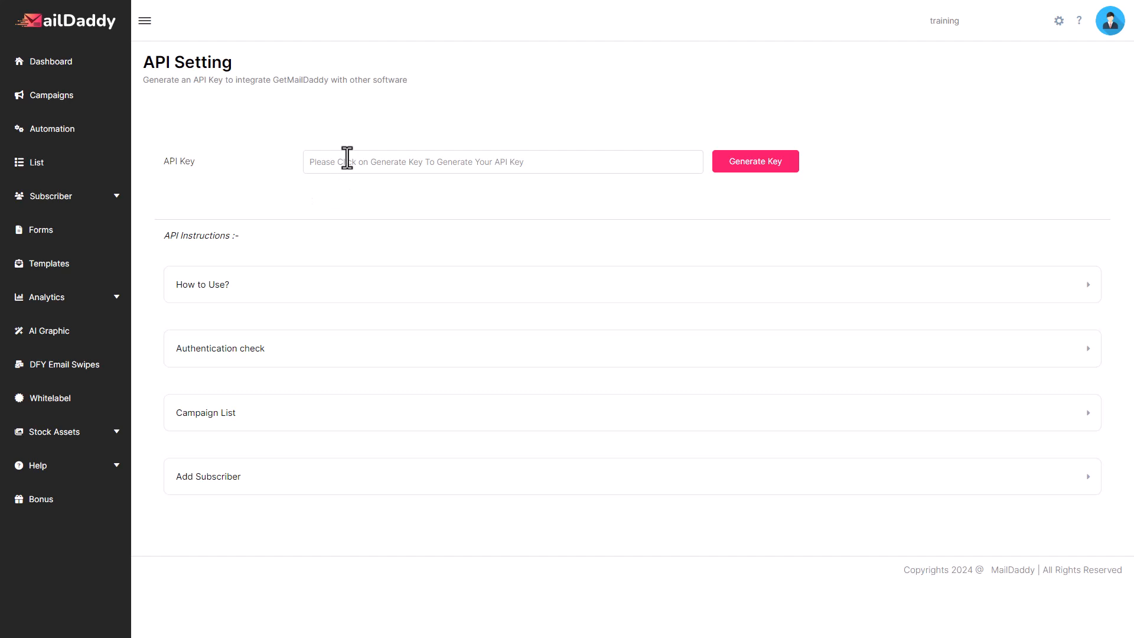
click(774, 175)
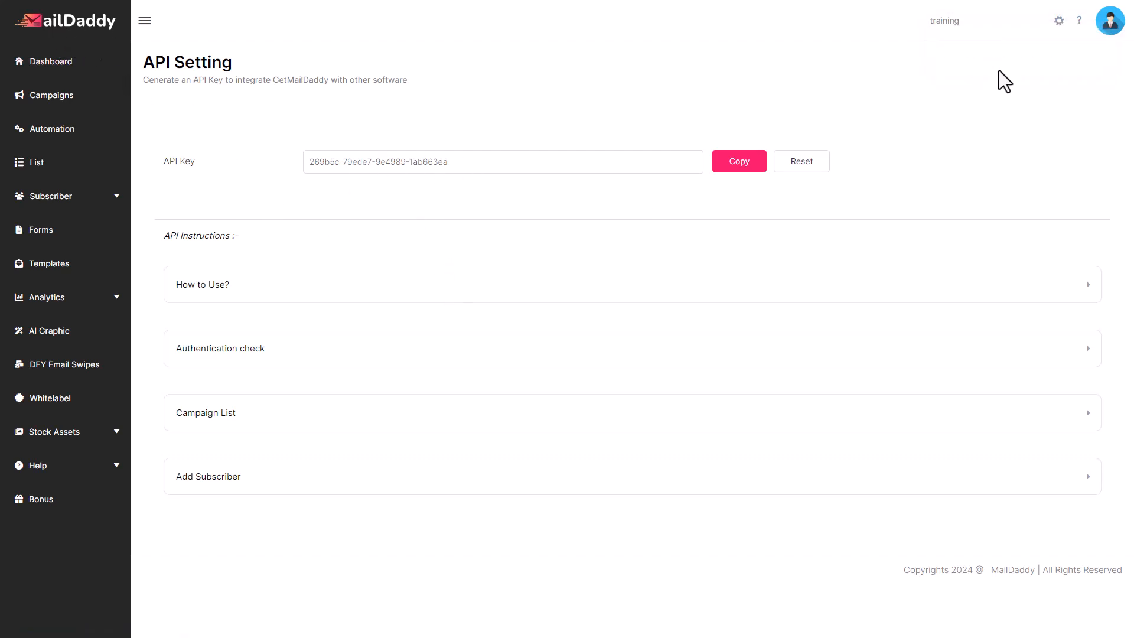
Open the Sessions page to review recent account activity
click(1057, 21)
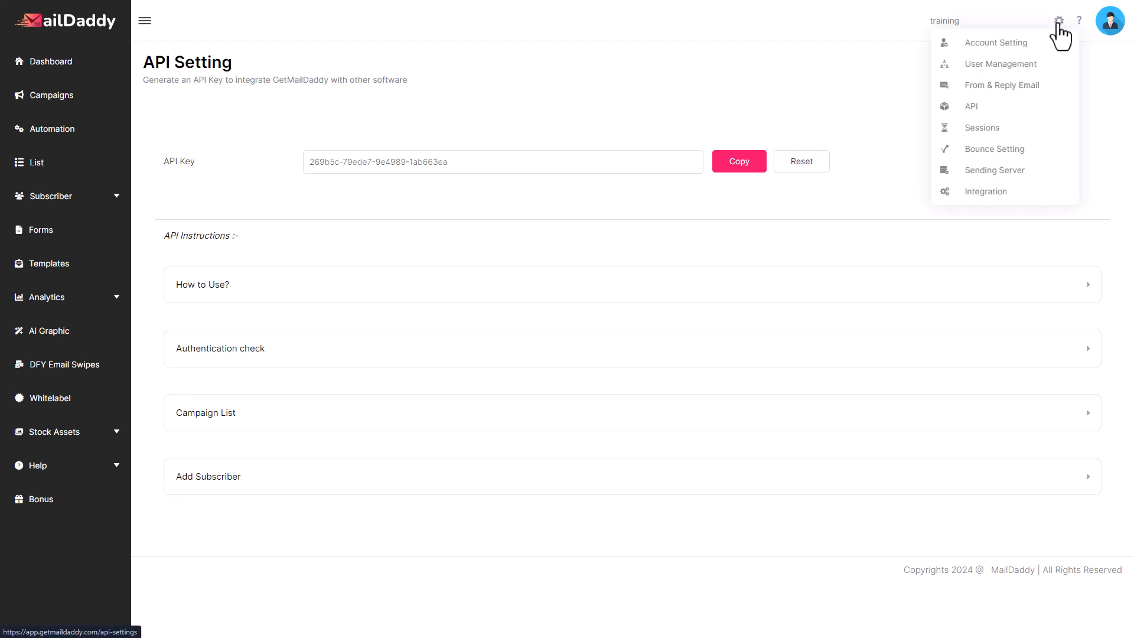
click(992, 134)
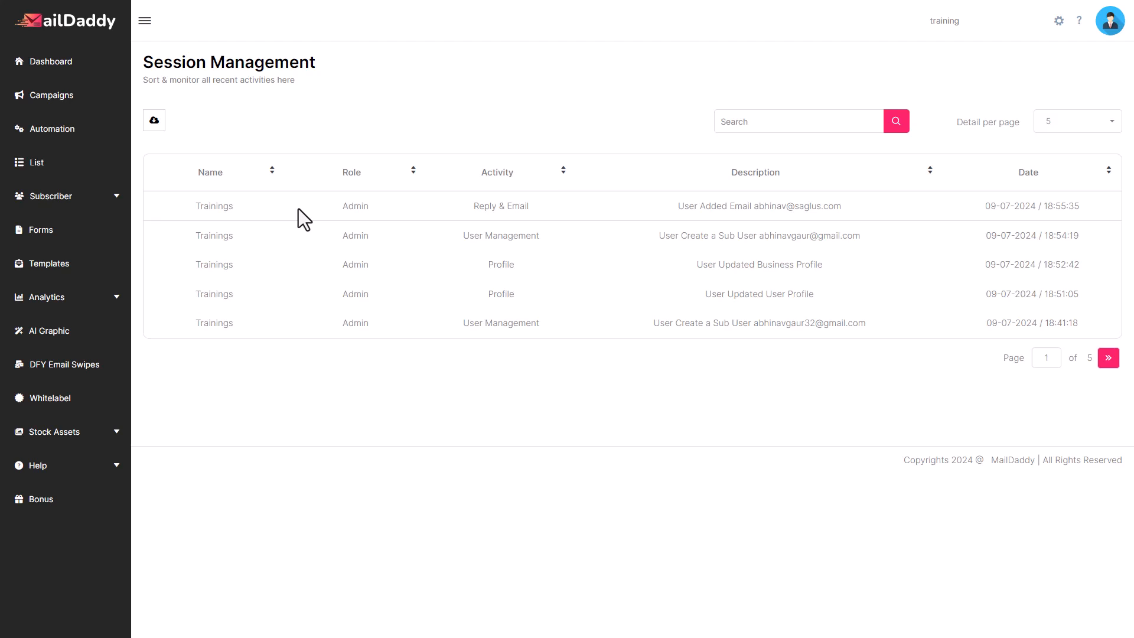
click(1057, 22)
click(1058, 25)
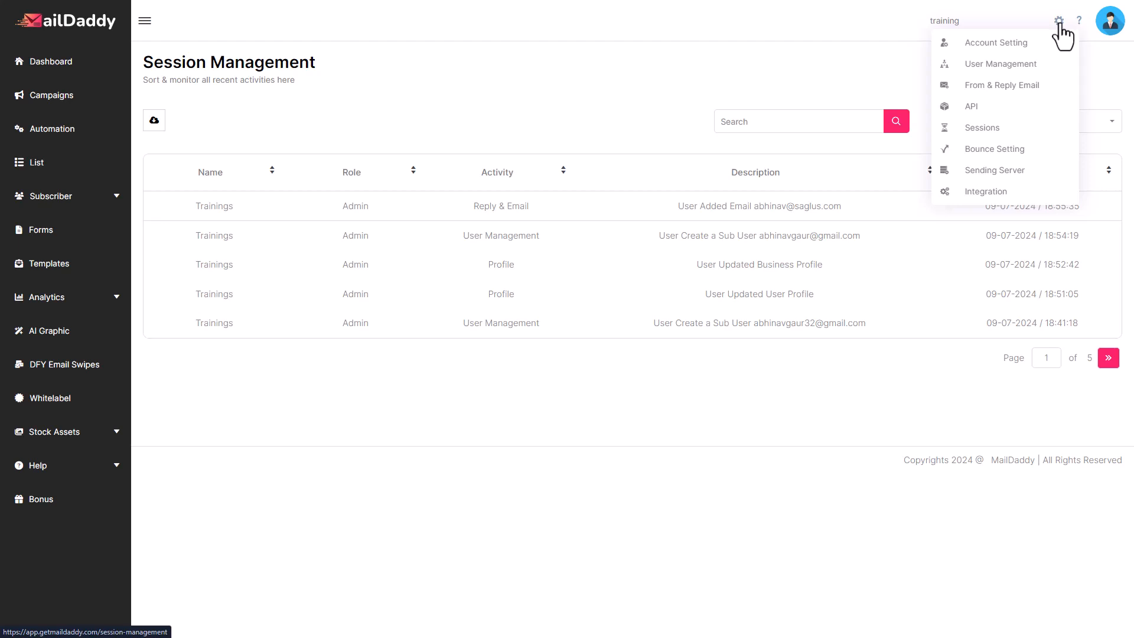
Open the Bounce Settings page
click(996, 151)
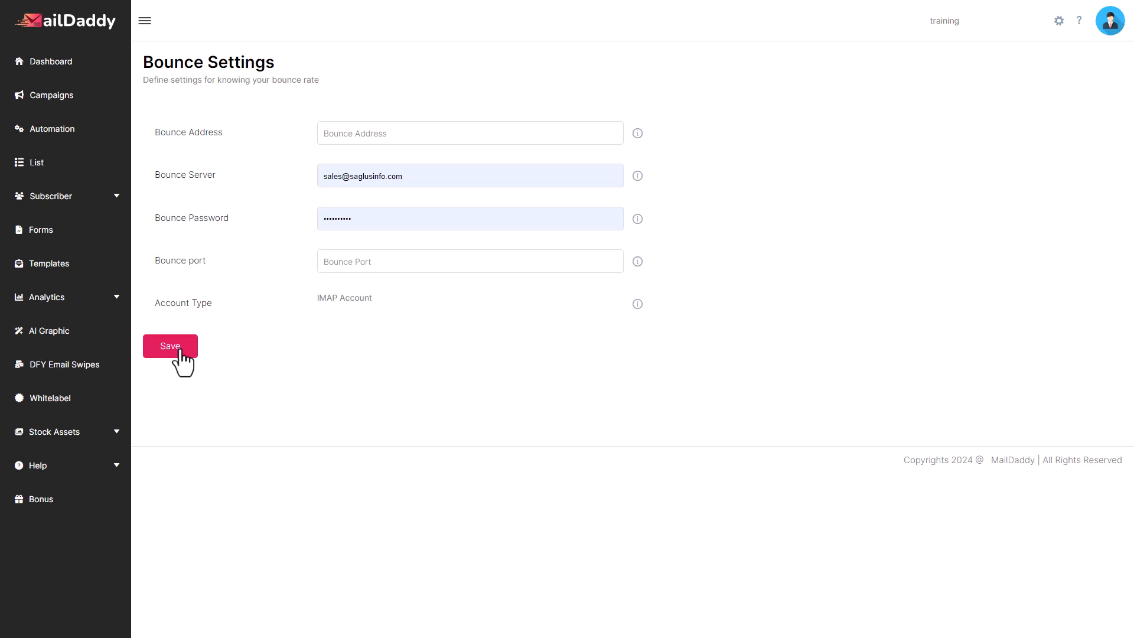
Open the Sending Server settings and start adding a new SMTP server
click(1059, 22)
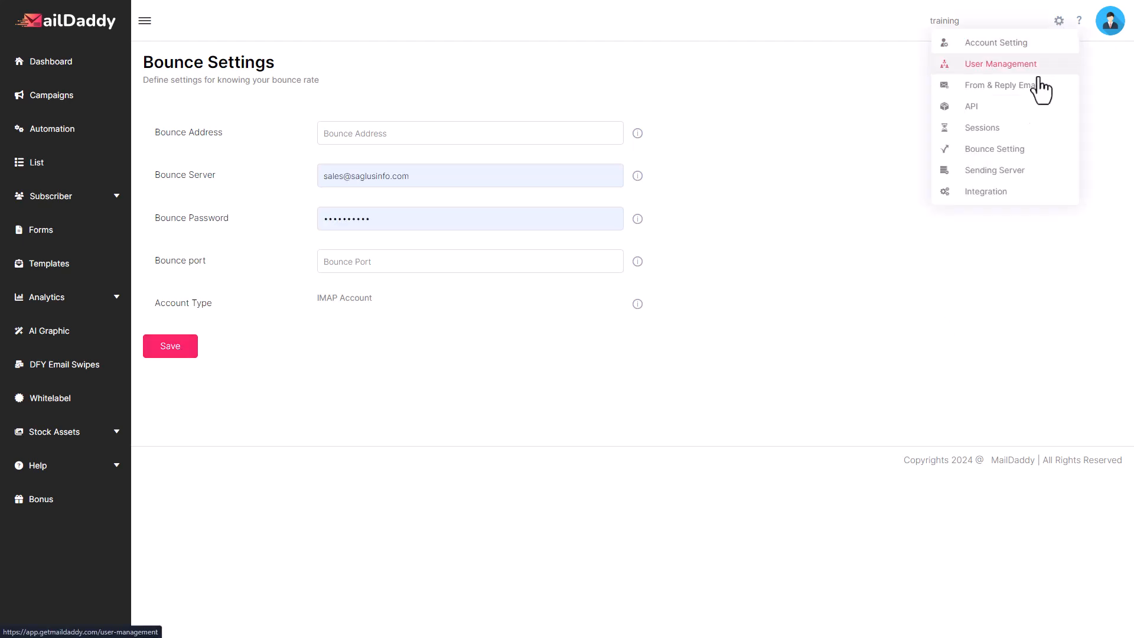
click(1010, 175)
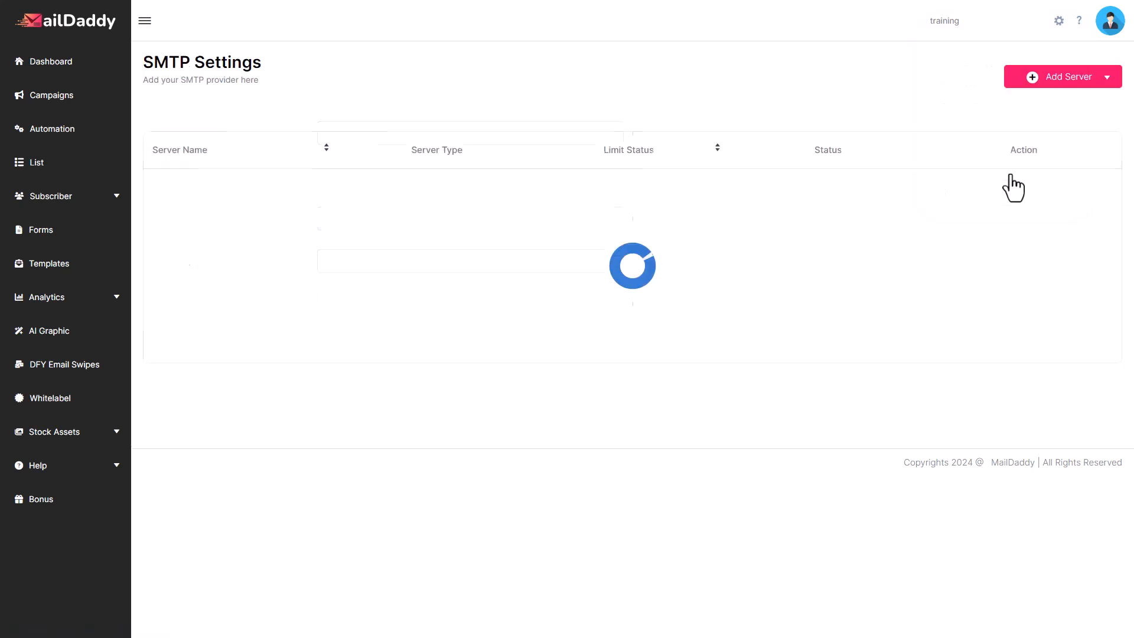
click(1068, 75)
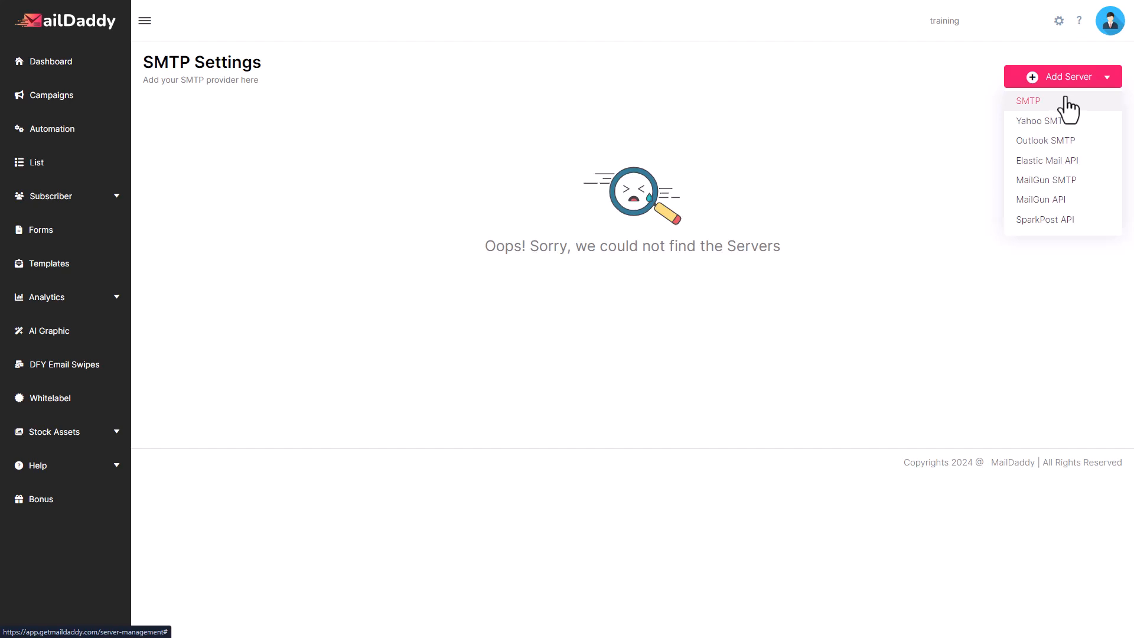
click(1059, 21)
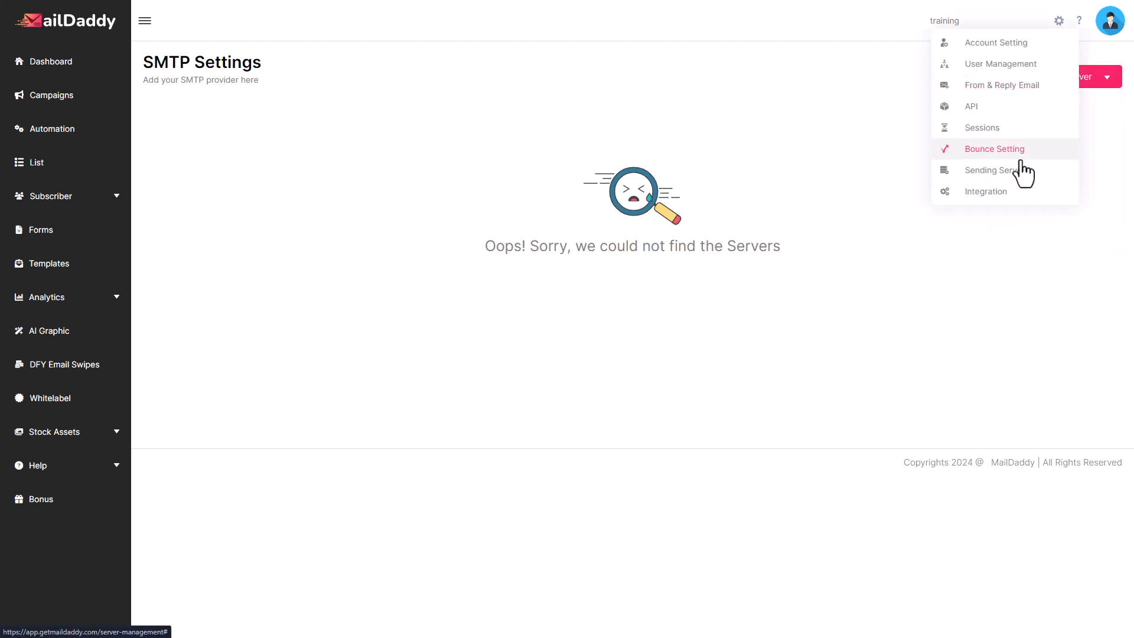
click(998, 171)
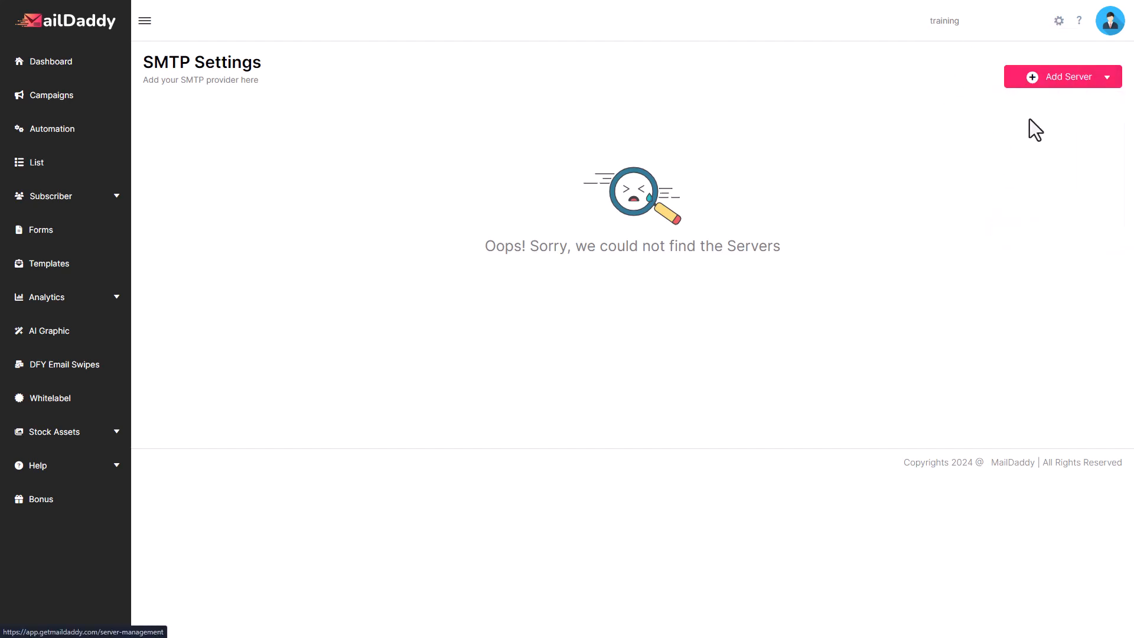
click(1068, 83)
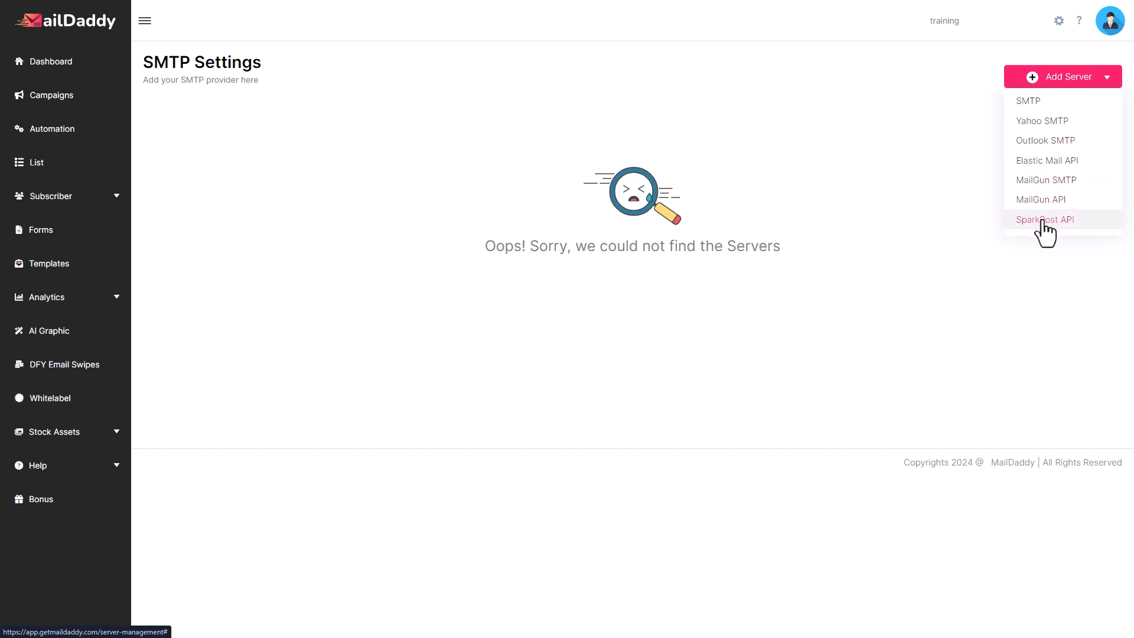
click(1027, 104)
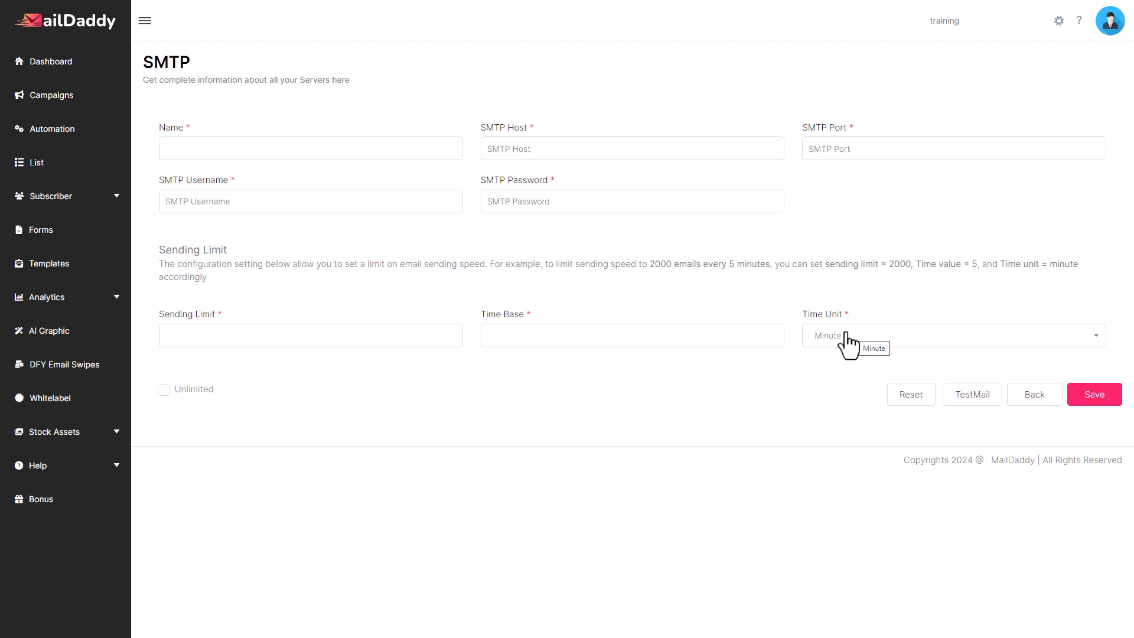
Tick Unlimited for the SMTP sending limit, then open and cancel the test mail dialog
click(163, 390)
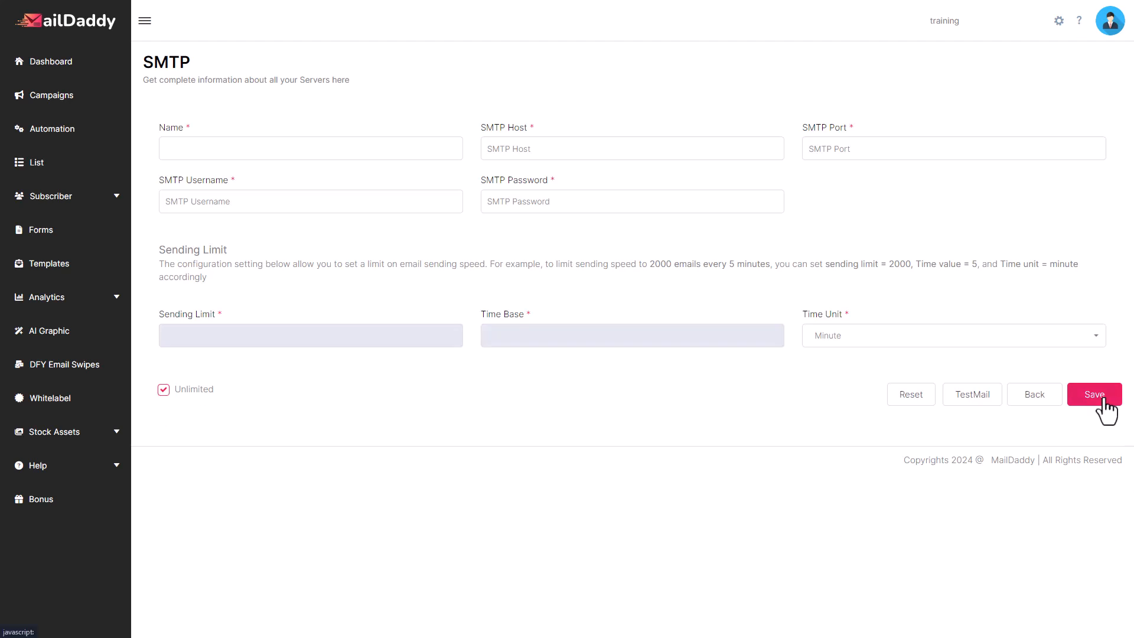
click(969, 399)
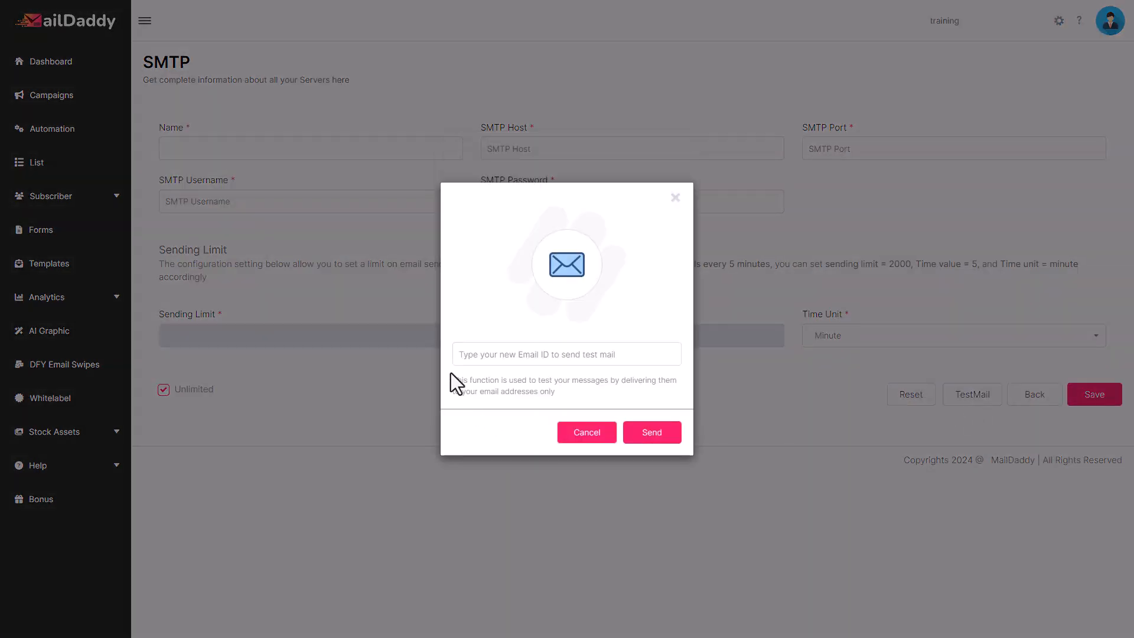
click(583, 437)
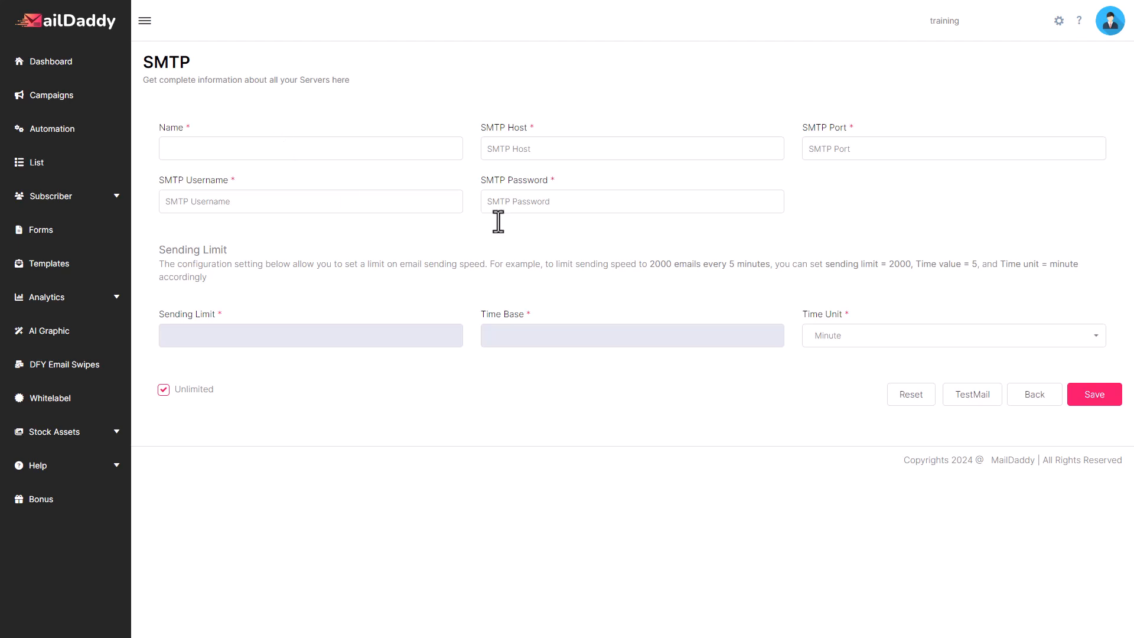
Open the Integration settings and browse the SalesForce IQ CRM and Webinar integrations
click(1058, 21)
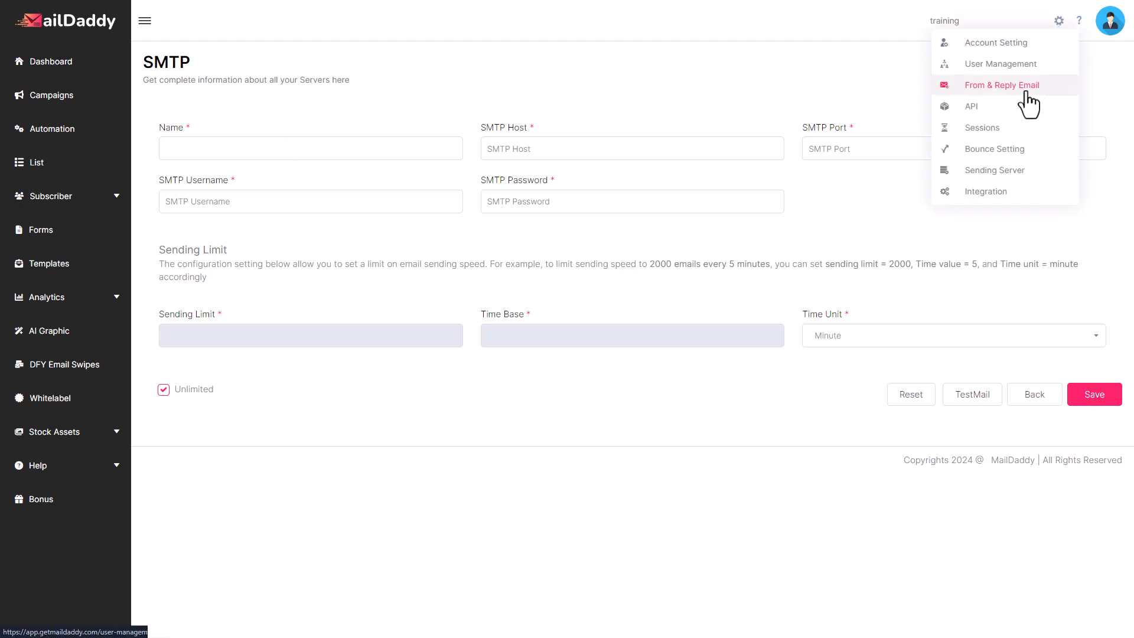
click(992, 194)
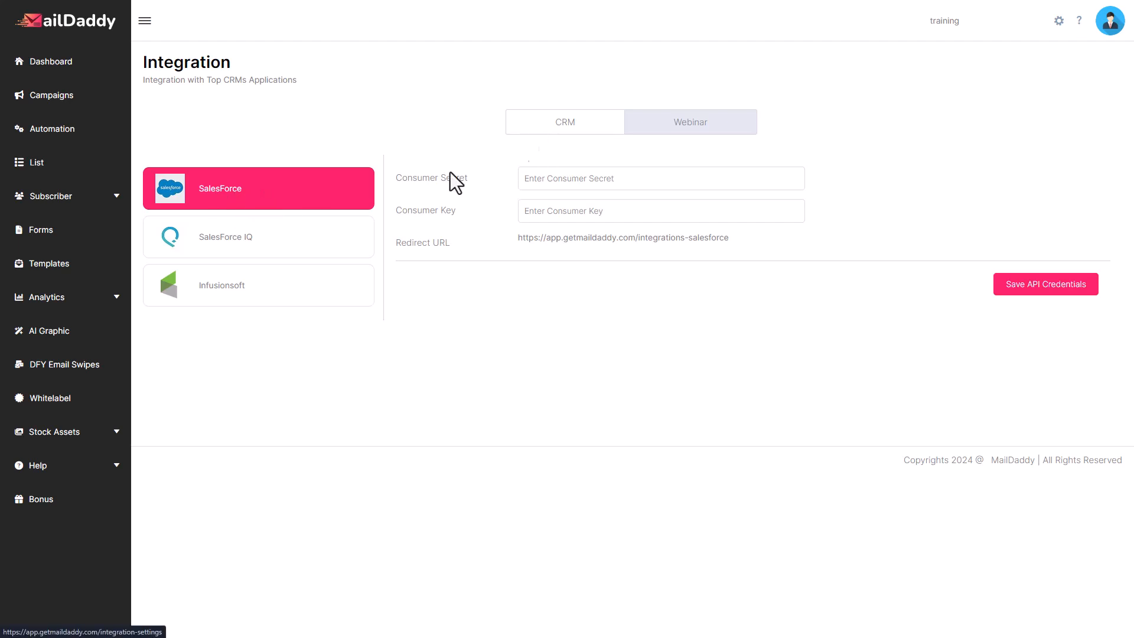
click(229, 252)
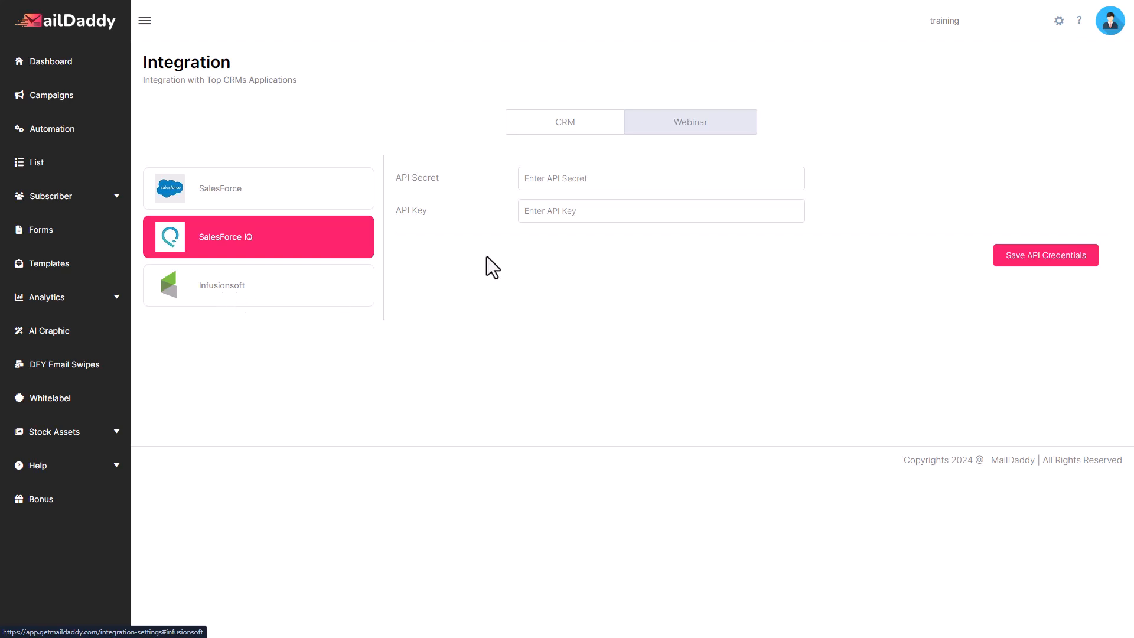
click(694, 132)
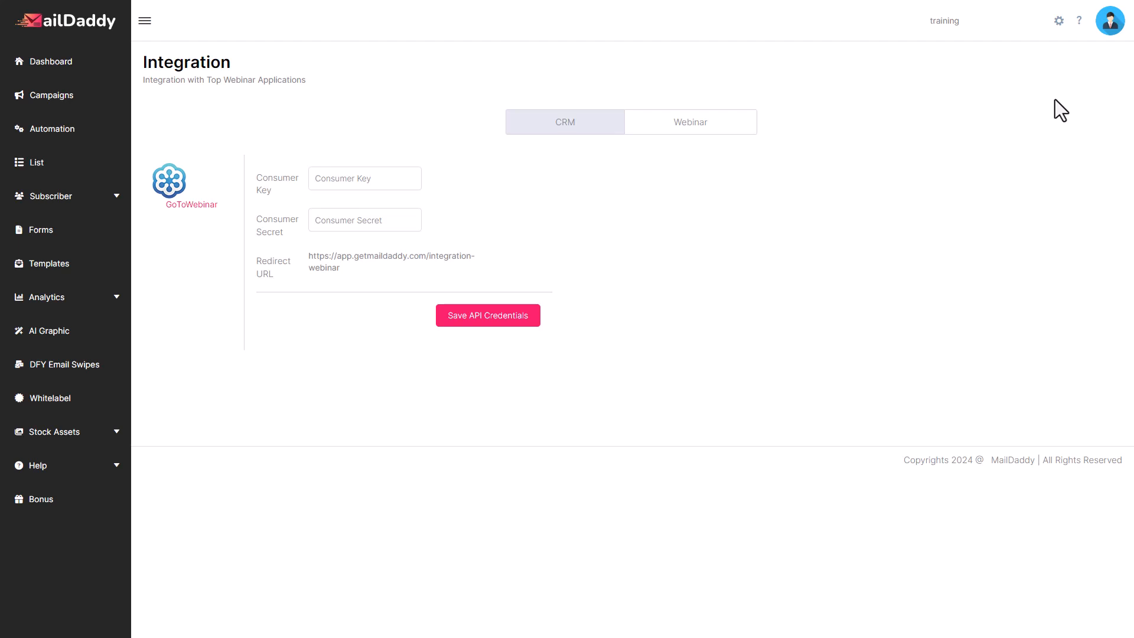
click(1059, 22)
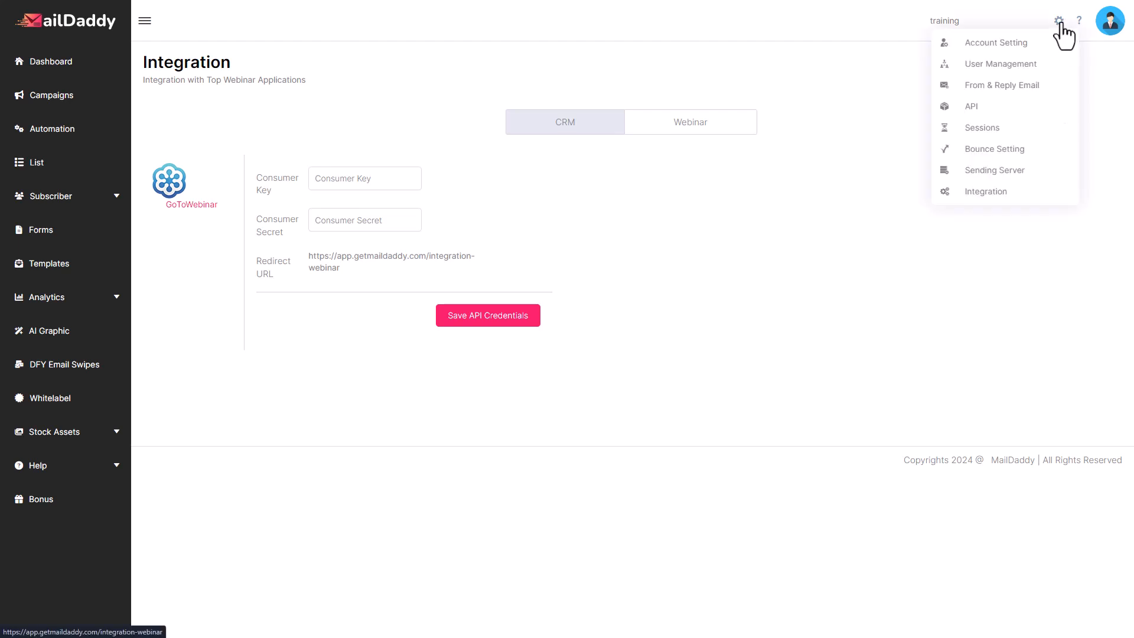
Close the settings menu and return to the Dashboard
click(897, 319)
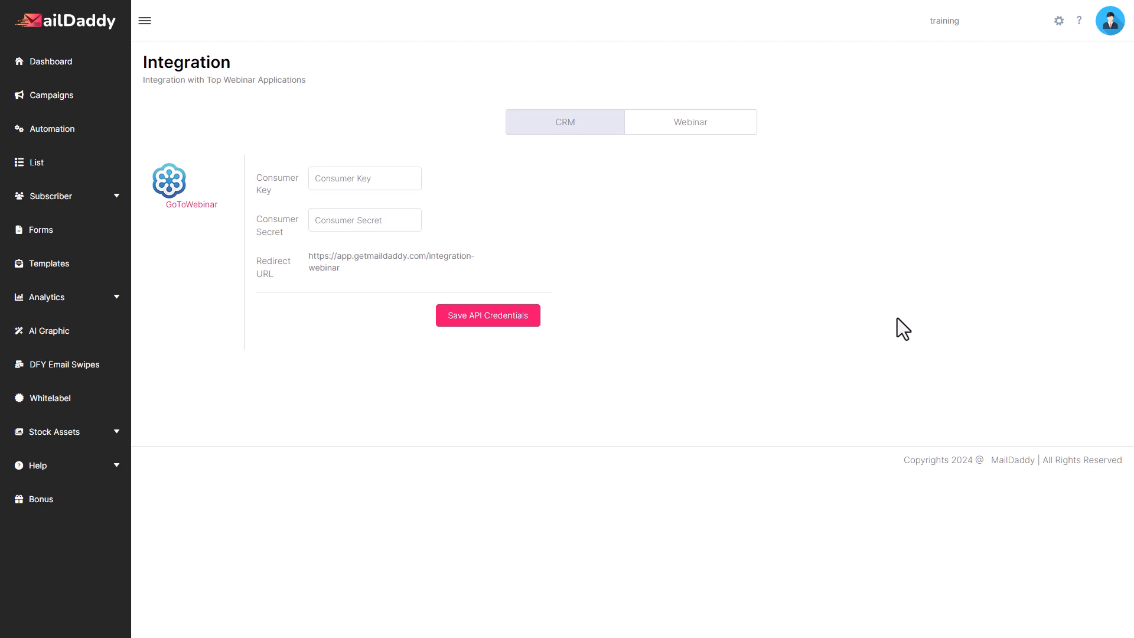
click(47, 63)
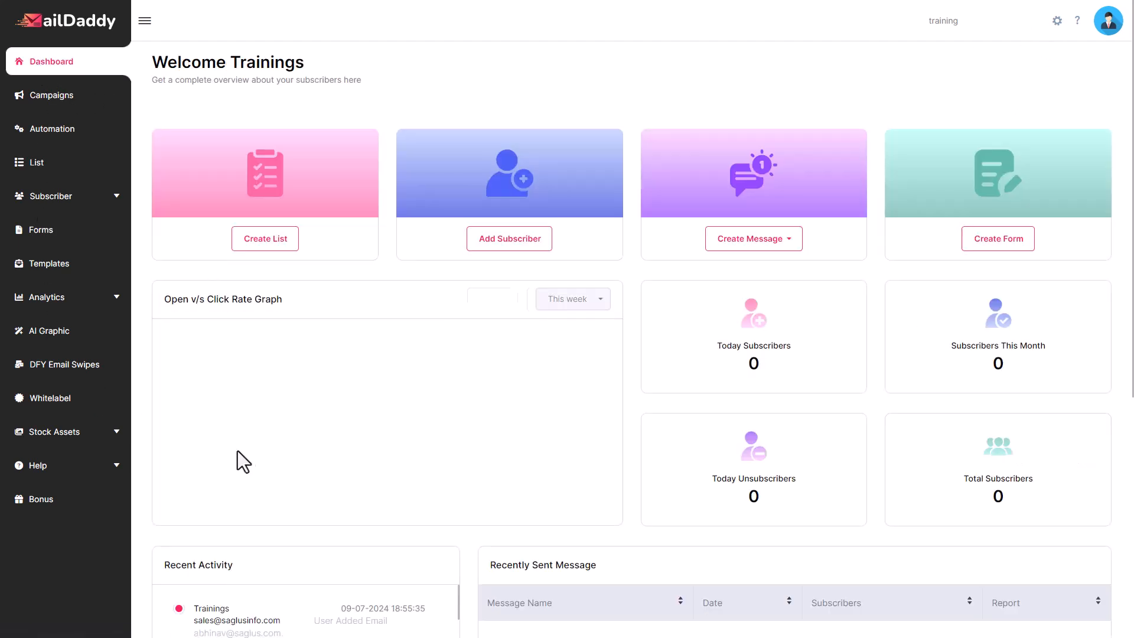
Open the Training quick link at the bottom of the Dashboard and browse the list of training videos
scroll(465, 462, down, 2)
scroll(388, 254, down, 6)
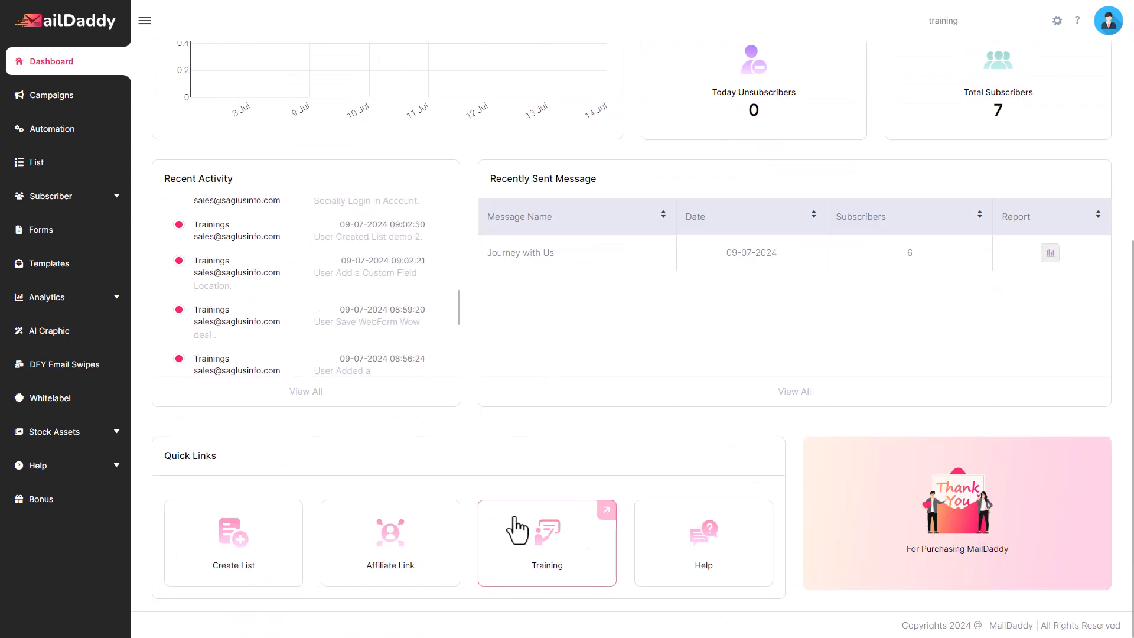
click(558, 560)
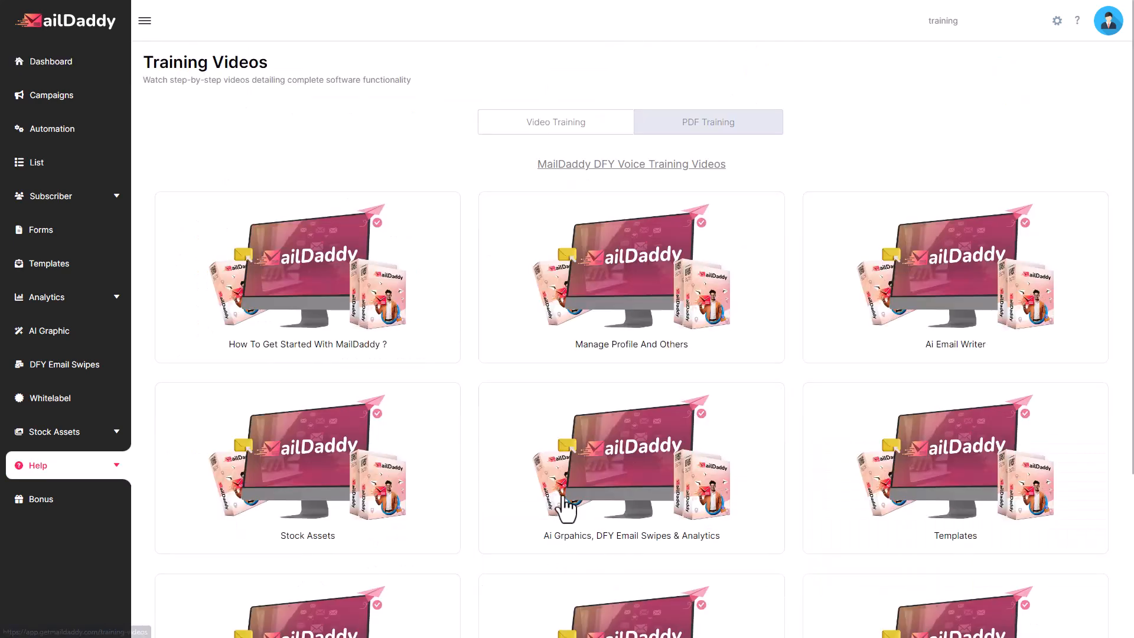
scroll(951, 295, down, 3)
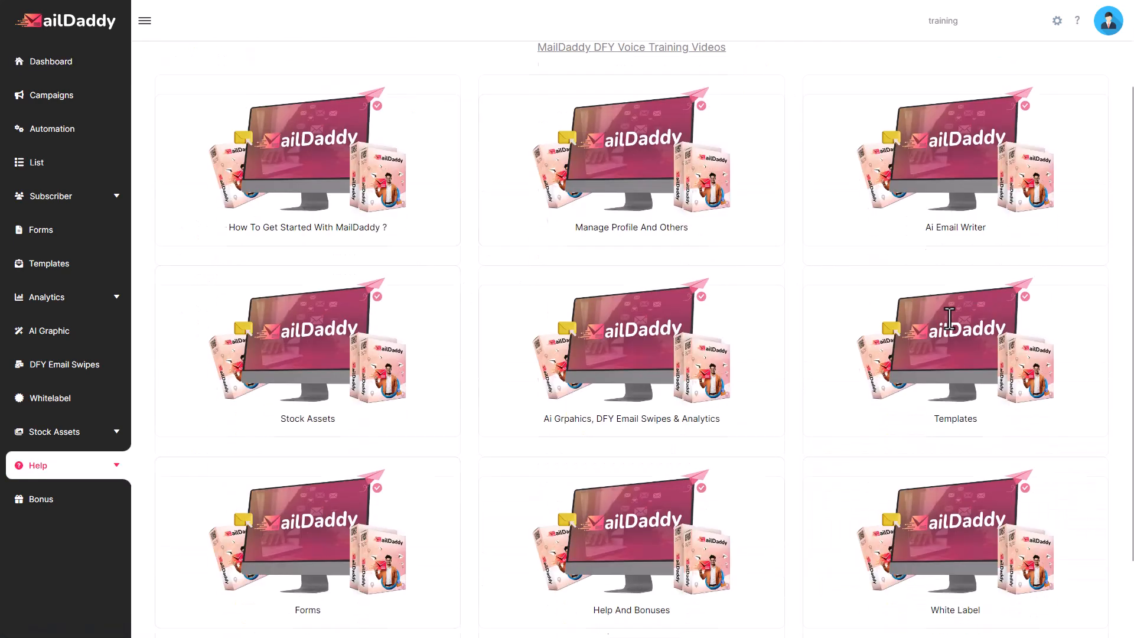
scroll(508, 414, down, 1)
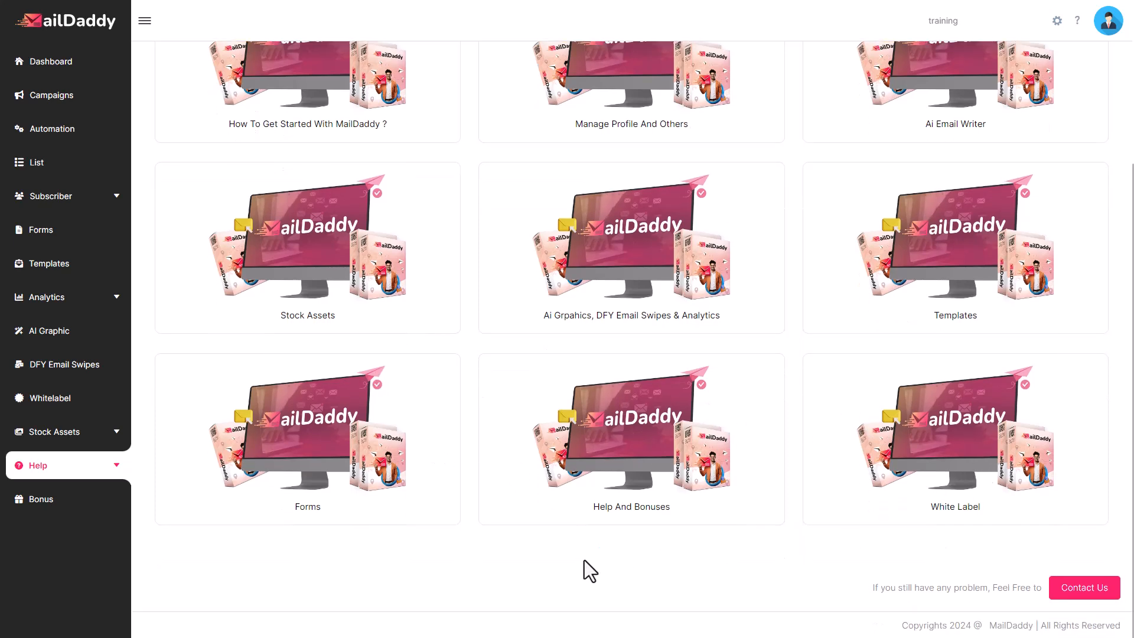
scroll(579, 562, up, 4)
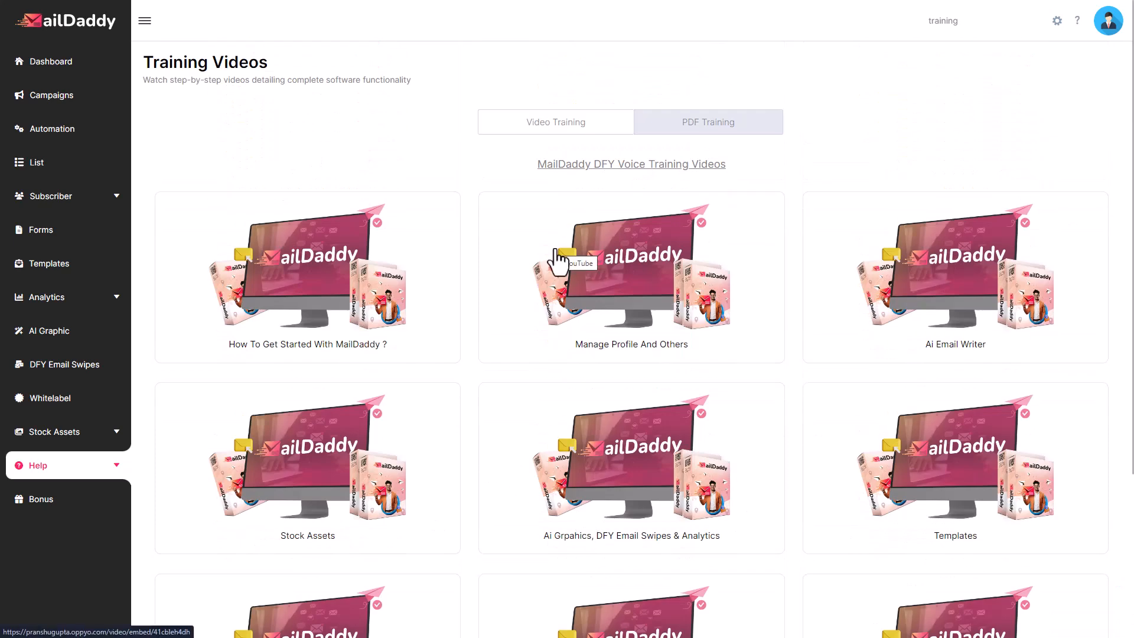